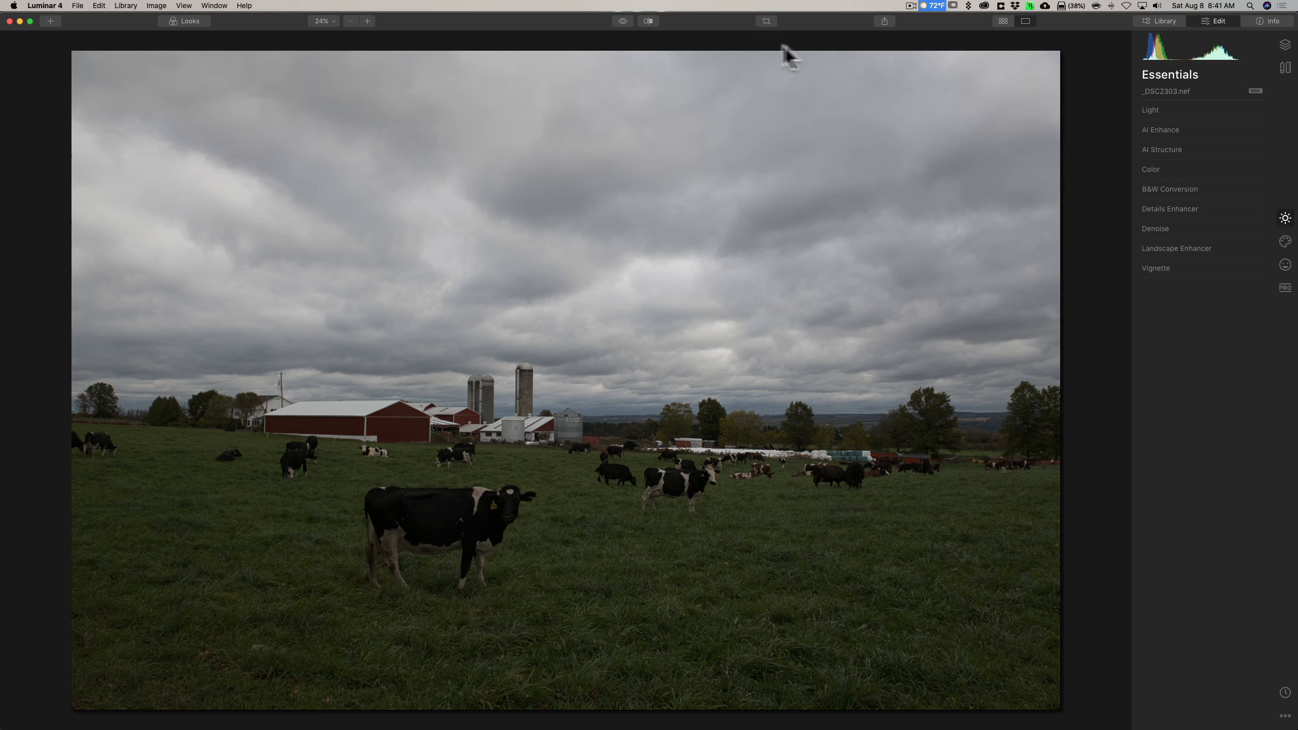
Step: Review the available raw profiles in the Light filter and choose Luminar Default
click(1171, 110)
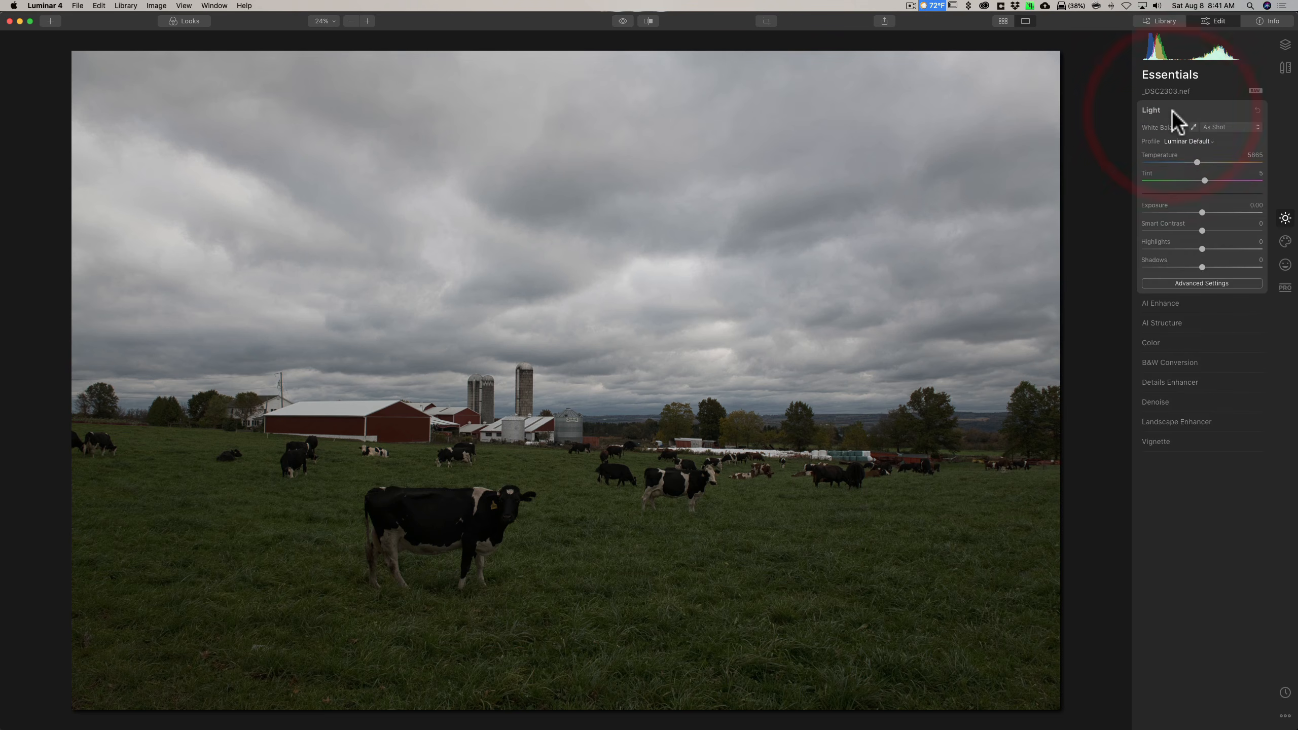
click(1185, 142)
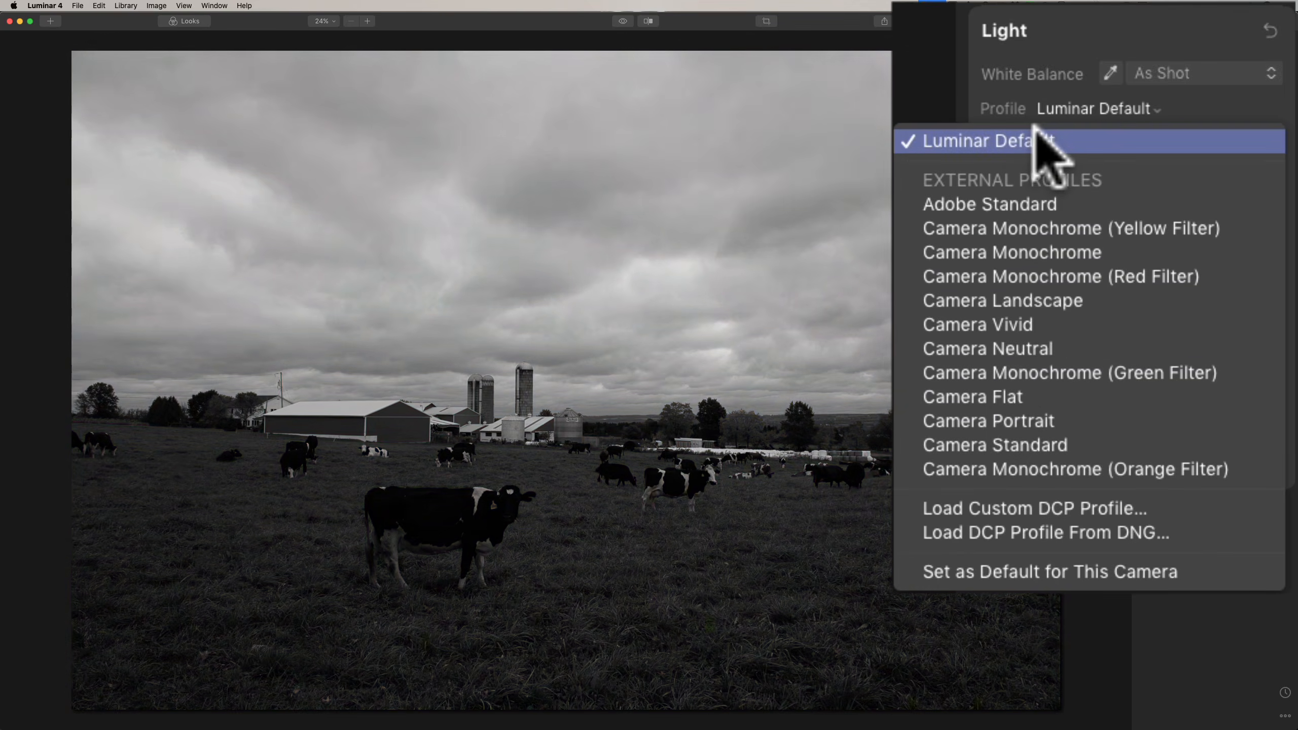
click(1032, 141)
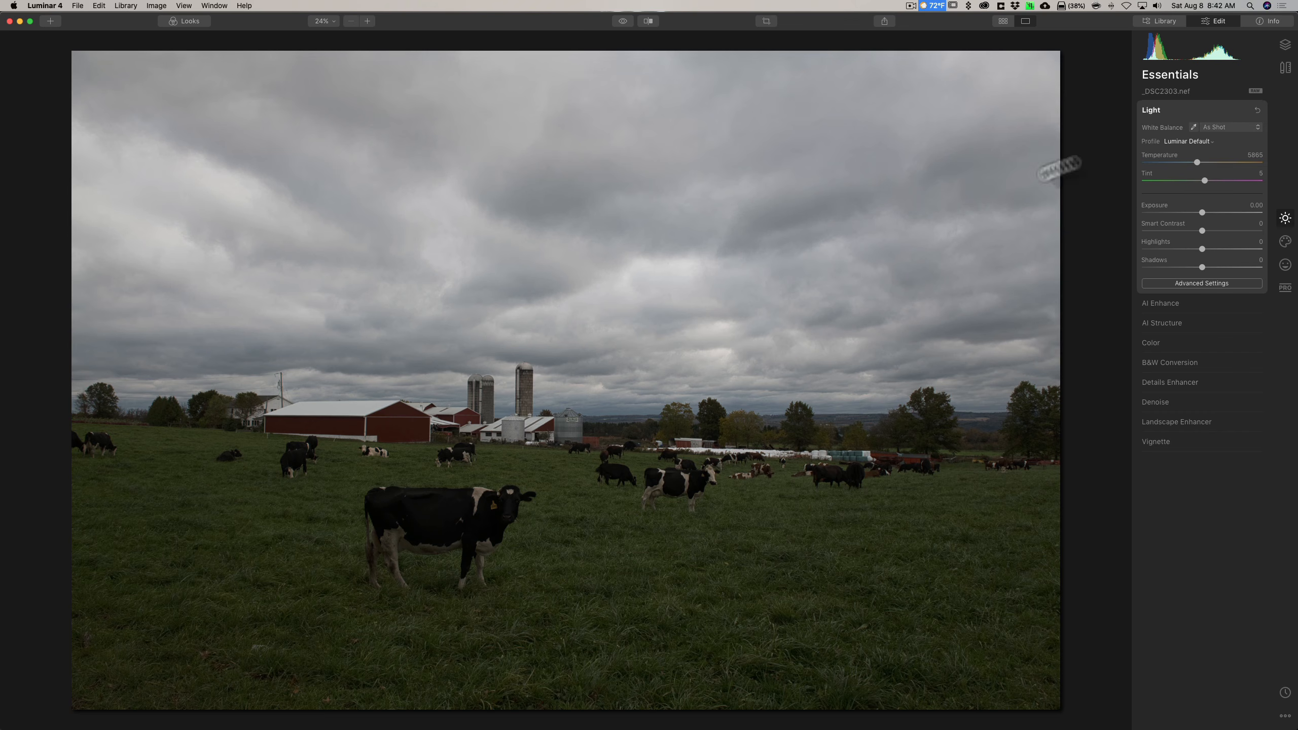
click(1187, 108)
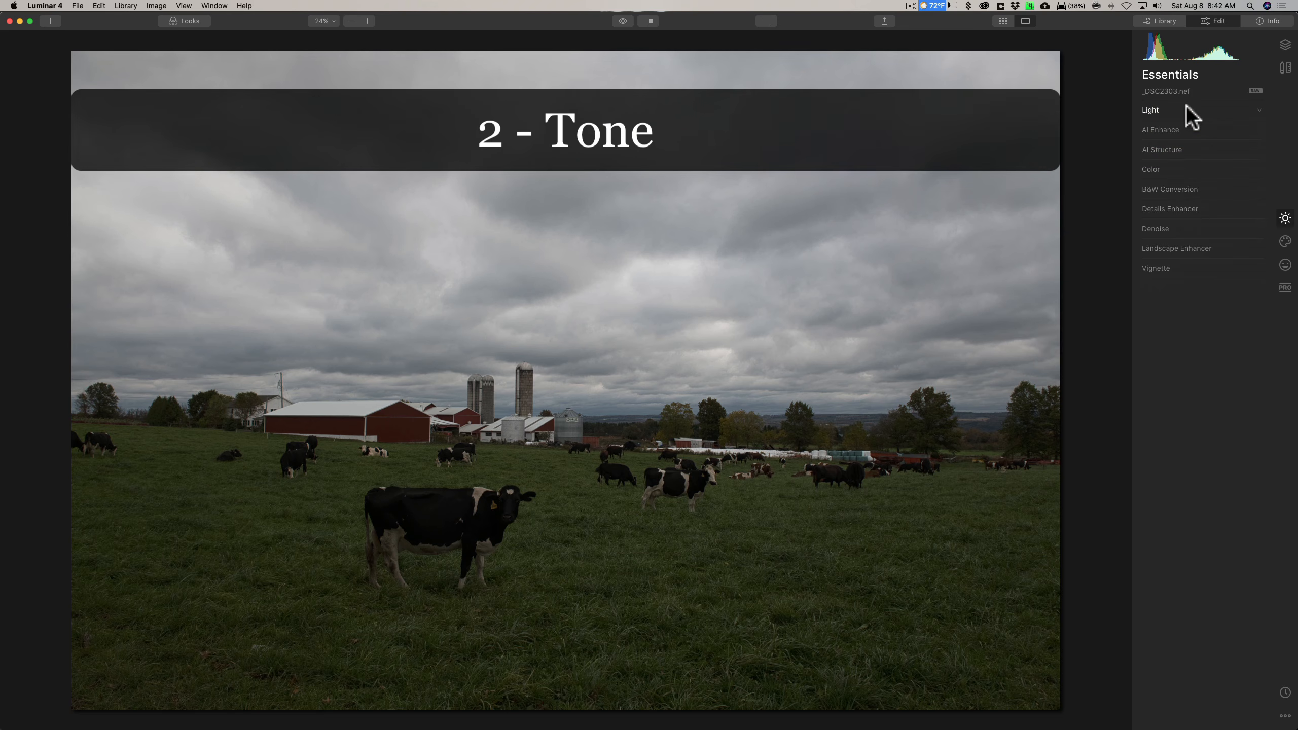
Step: In the Light filter, raise Shadows to 62 and lower Highlights to -40
click(1187, 108)
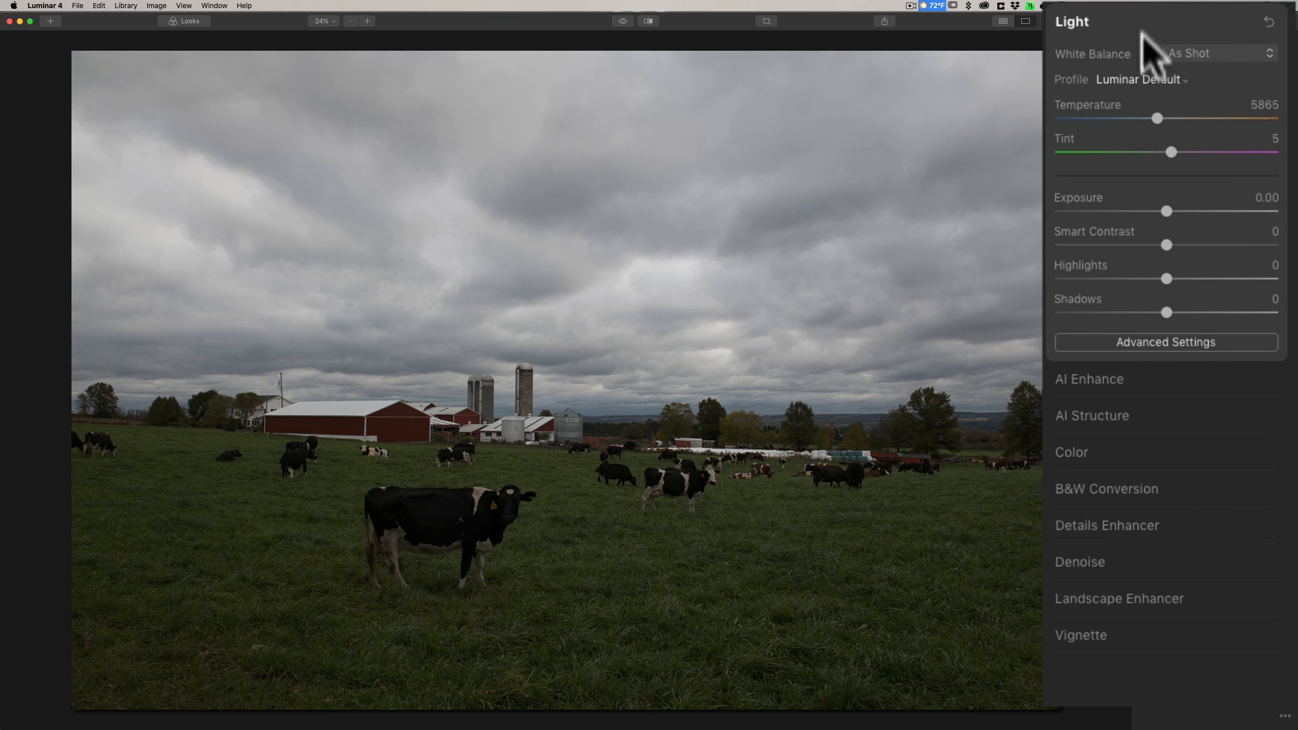
drag(1167, 311, 1235, 310)
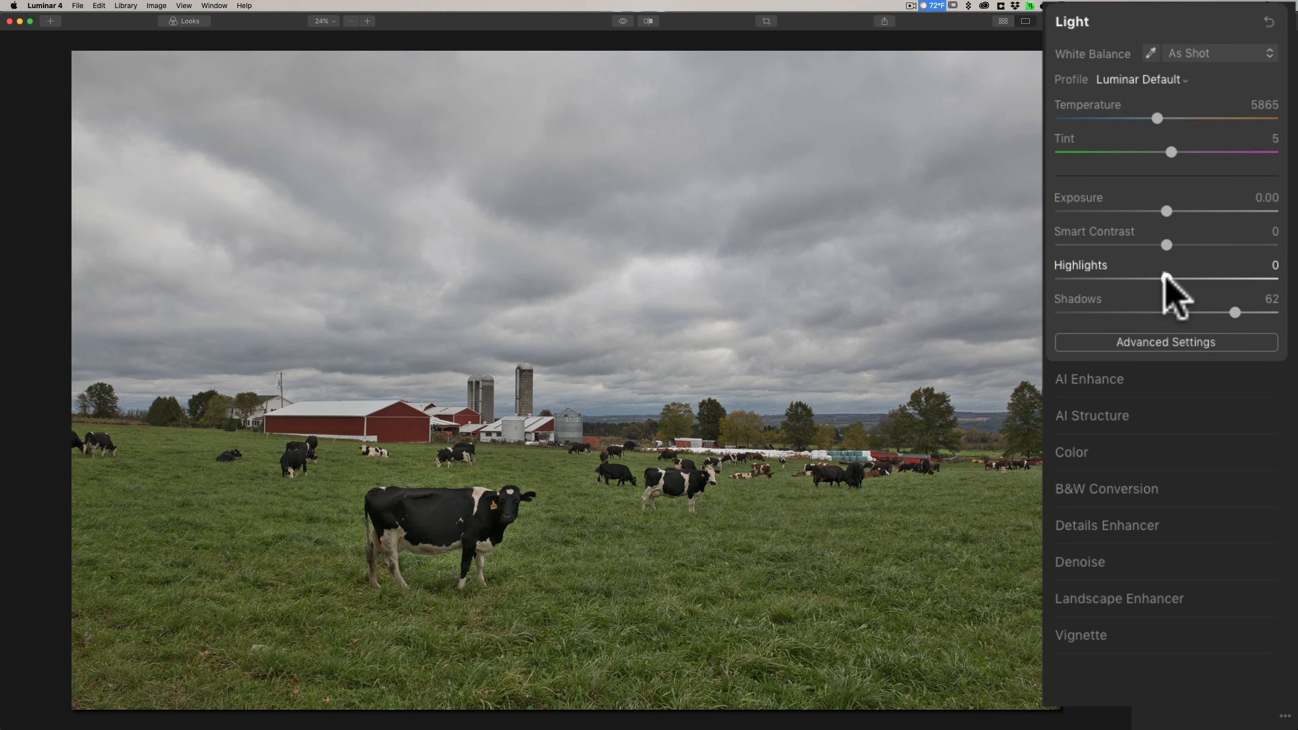
drag(1165, 277, 1119, 279)
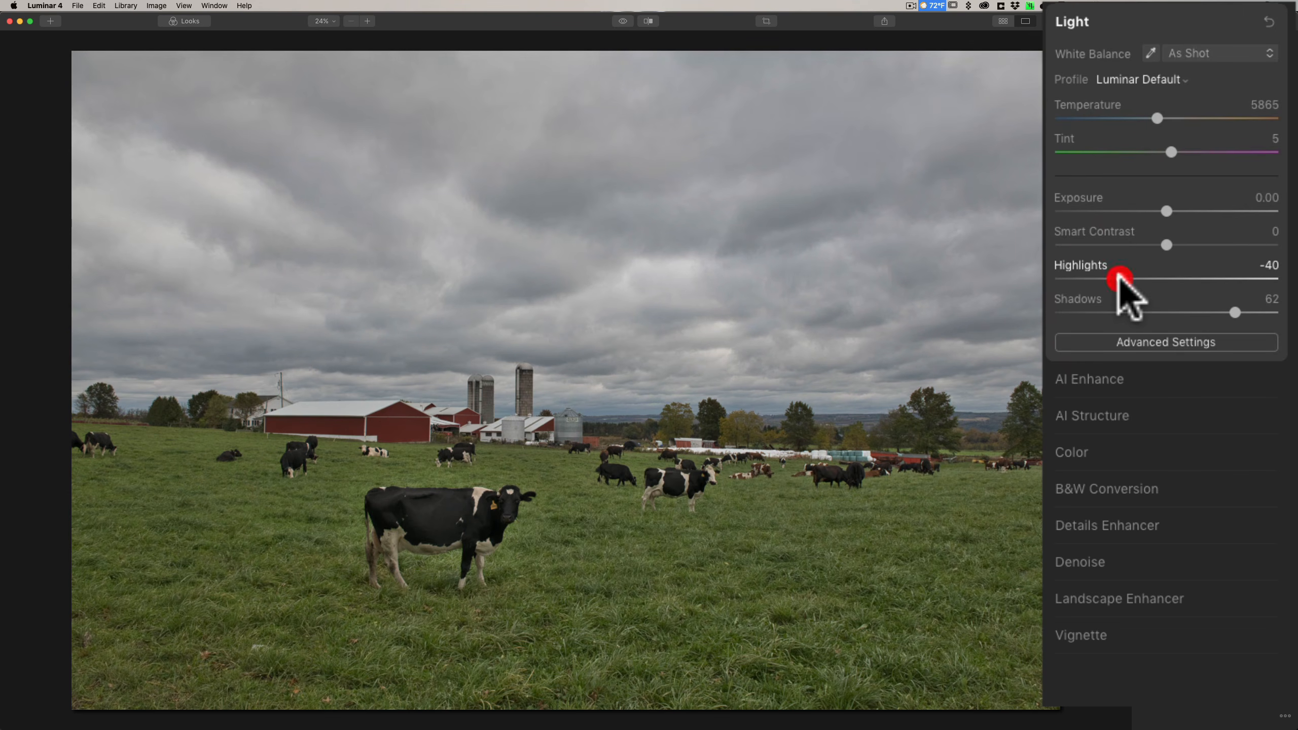
Step: Reveal the advanced Light settings and raise Whites to 100 while previewing highlight clipping
click(1167, 343)
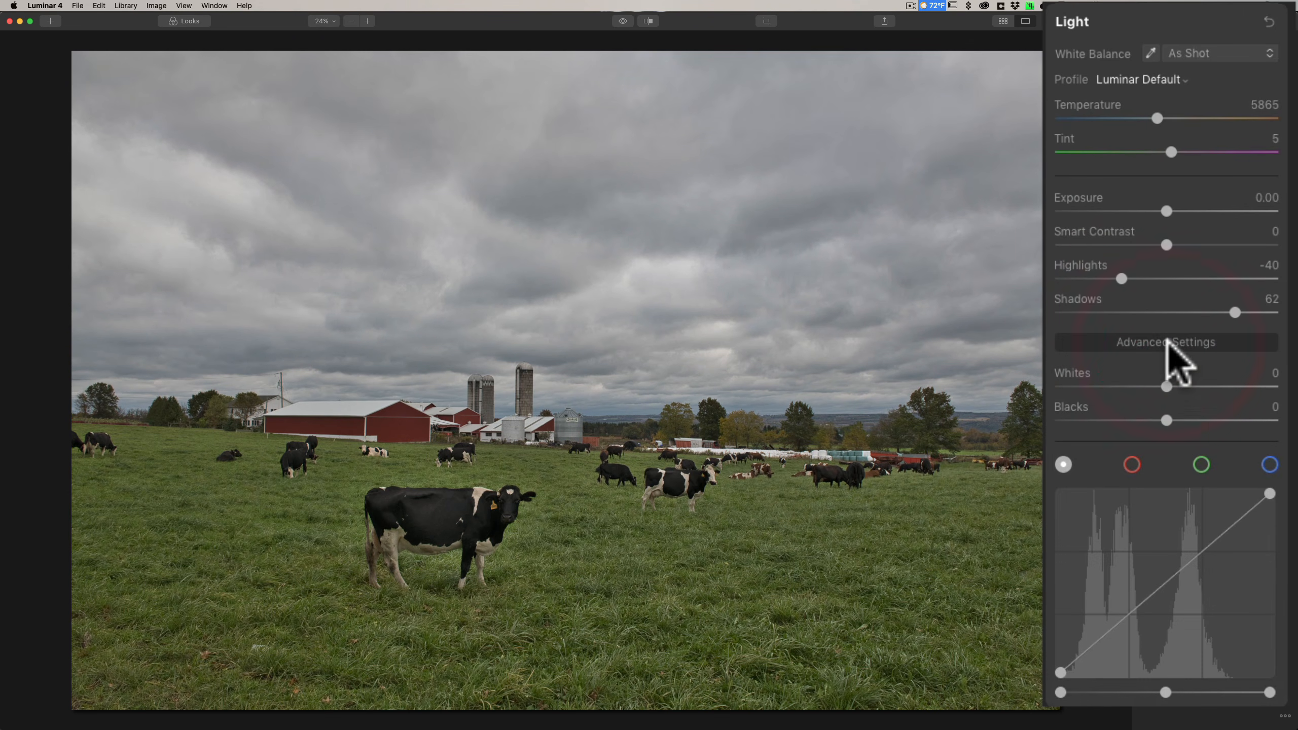
key(alt)
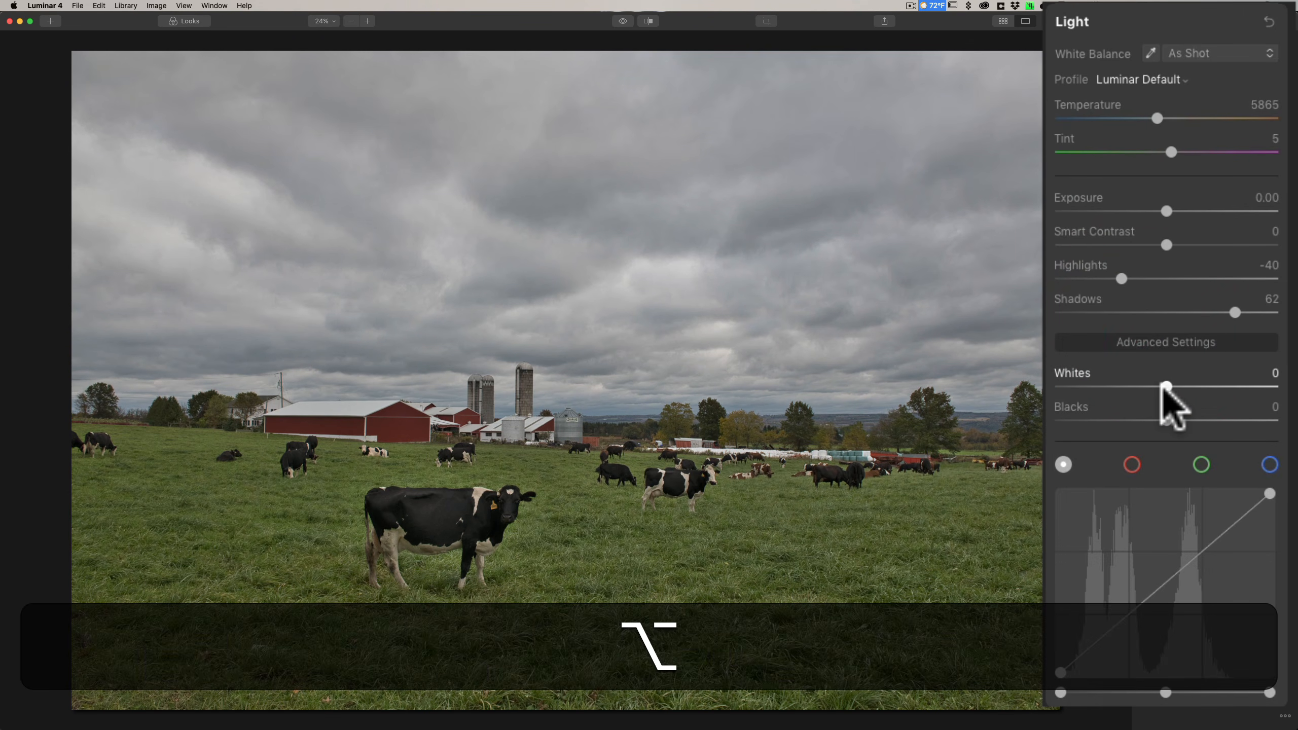
drag(1165, 387, 1228, 387)
drag(1248, 387, 1294, 388)
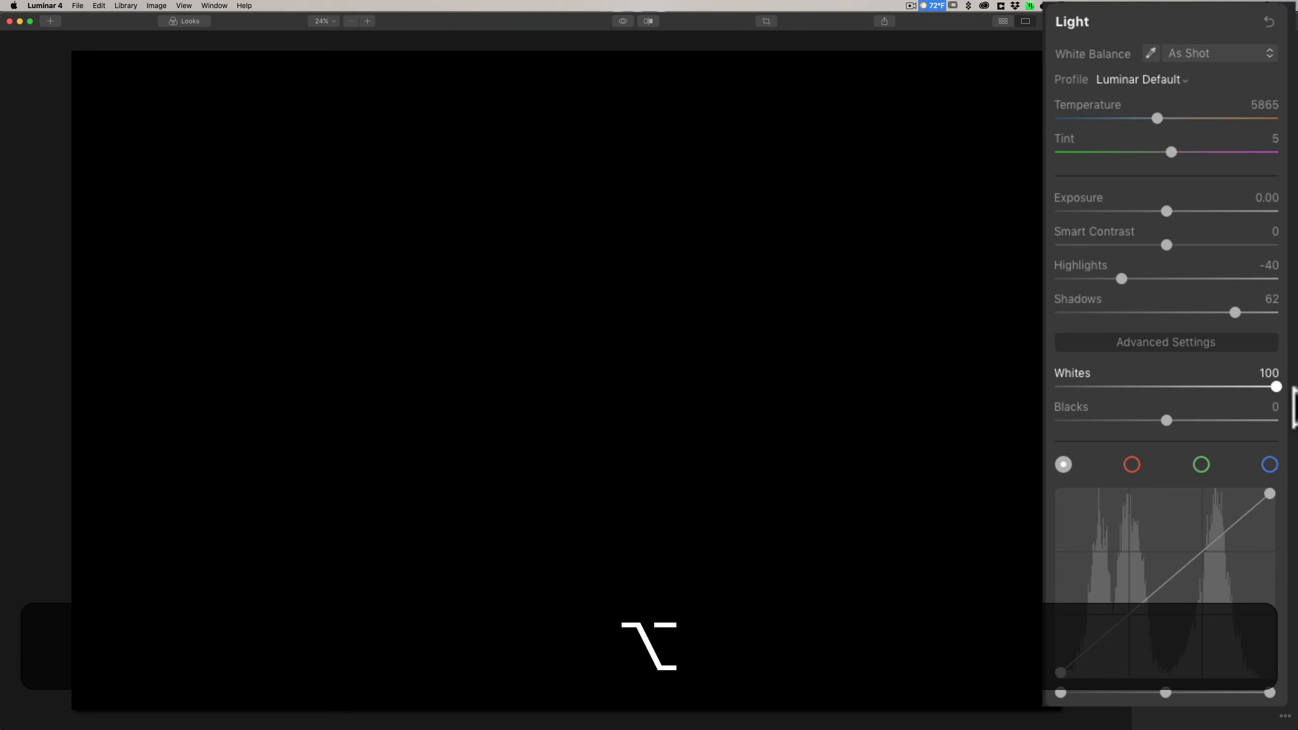
drag(1293, 389, 1294, 389)
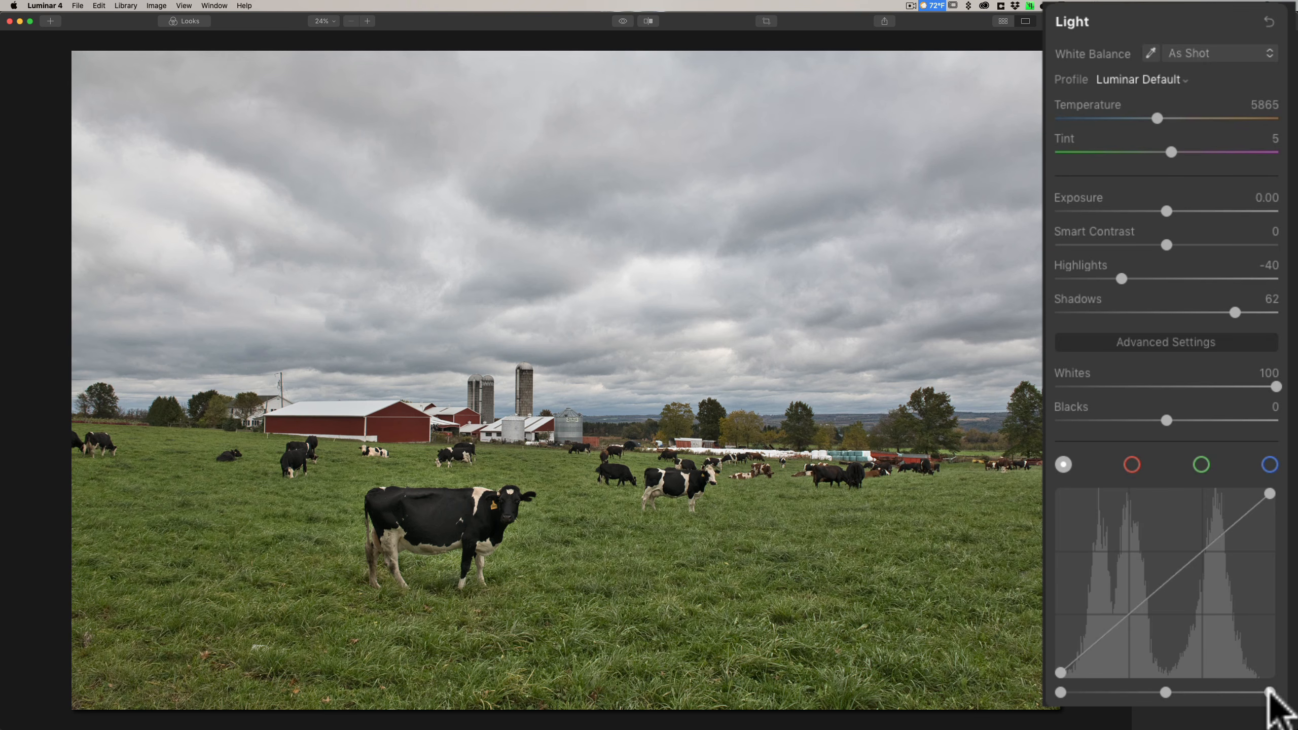
Step: Pull the curve's white point slightly inward and set Whites to 56 after checking highlight clipping
drag(1269, 691, 1257, 693)
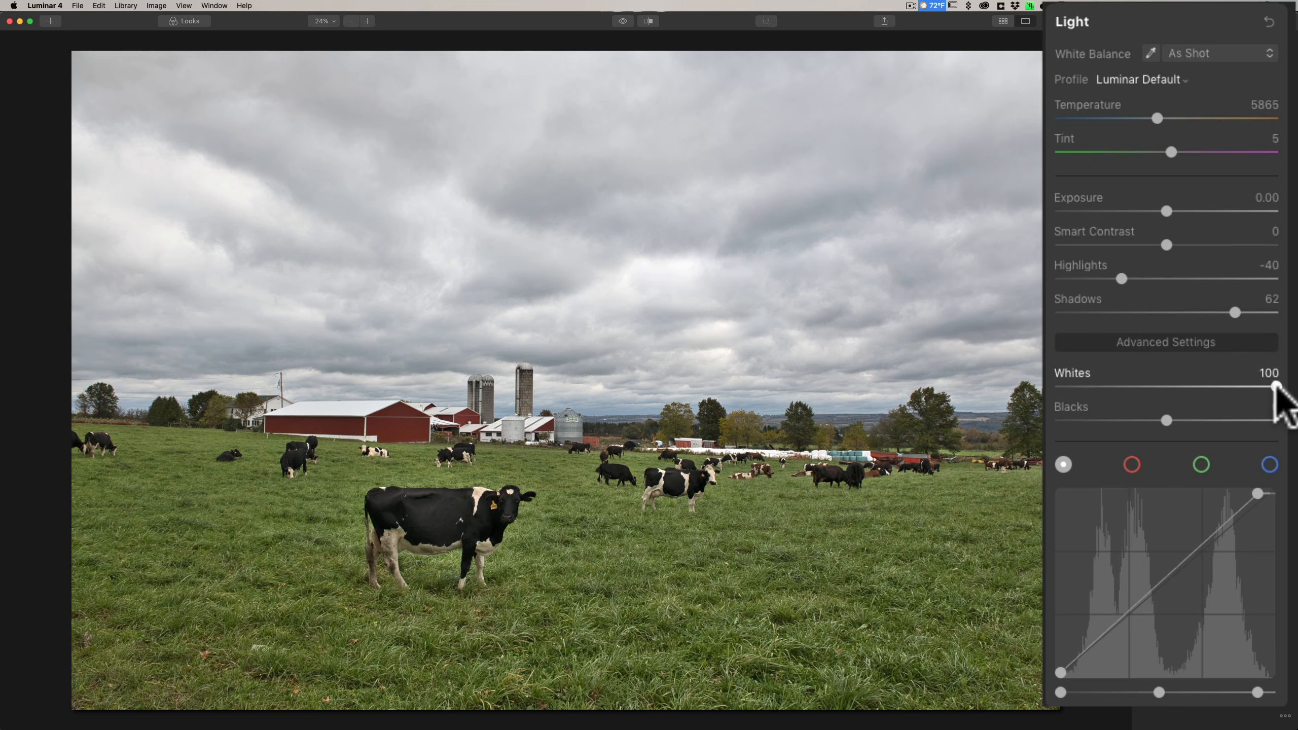
key(alt)
alt+click(1275, 387)
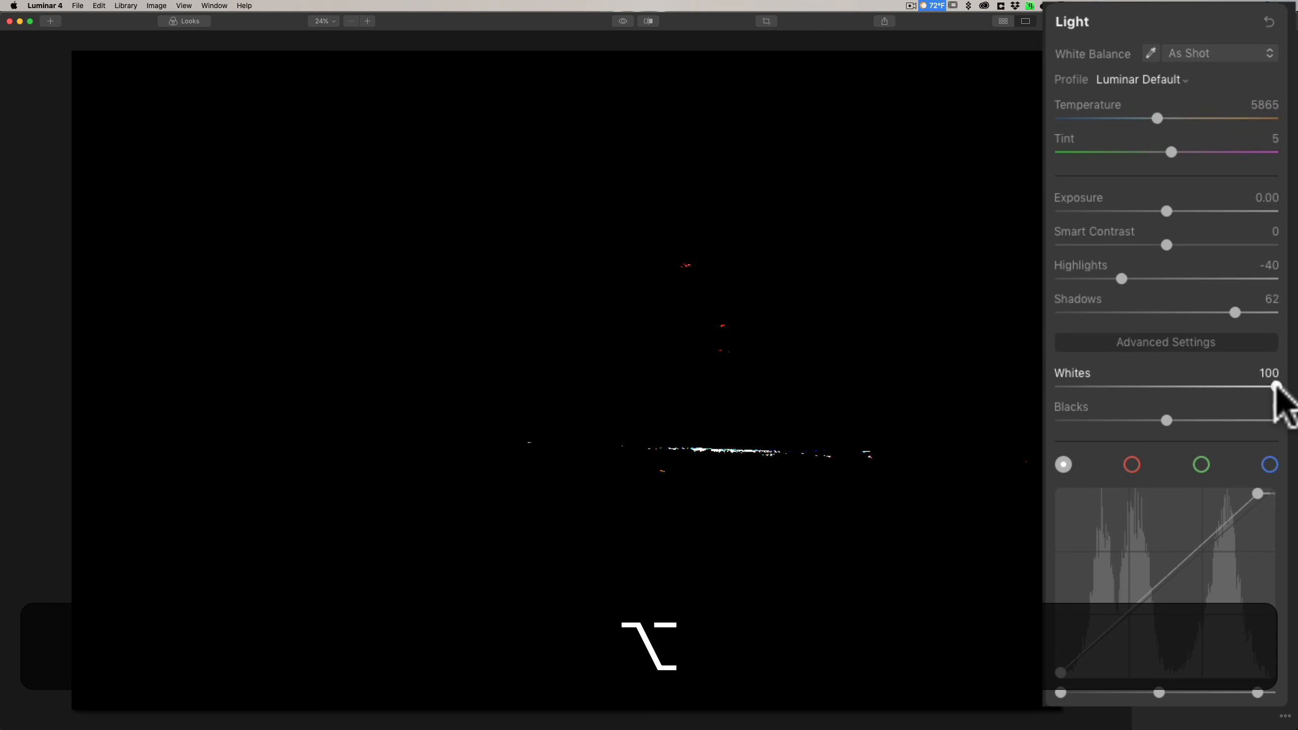
drag(1275, 386, 1228, 387)
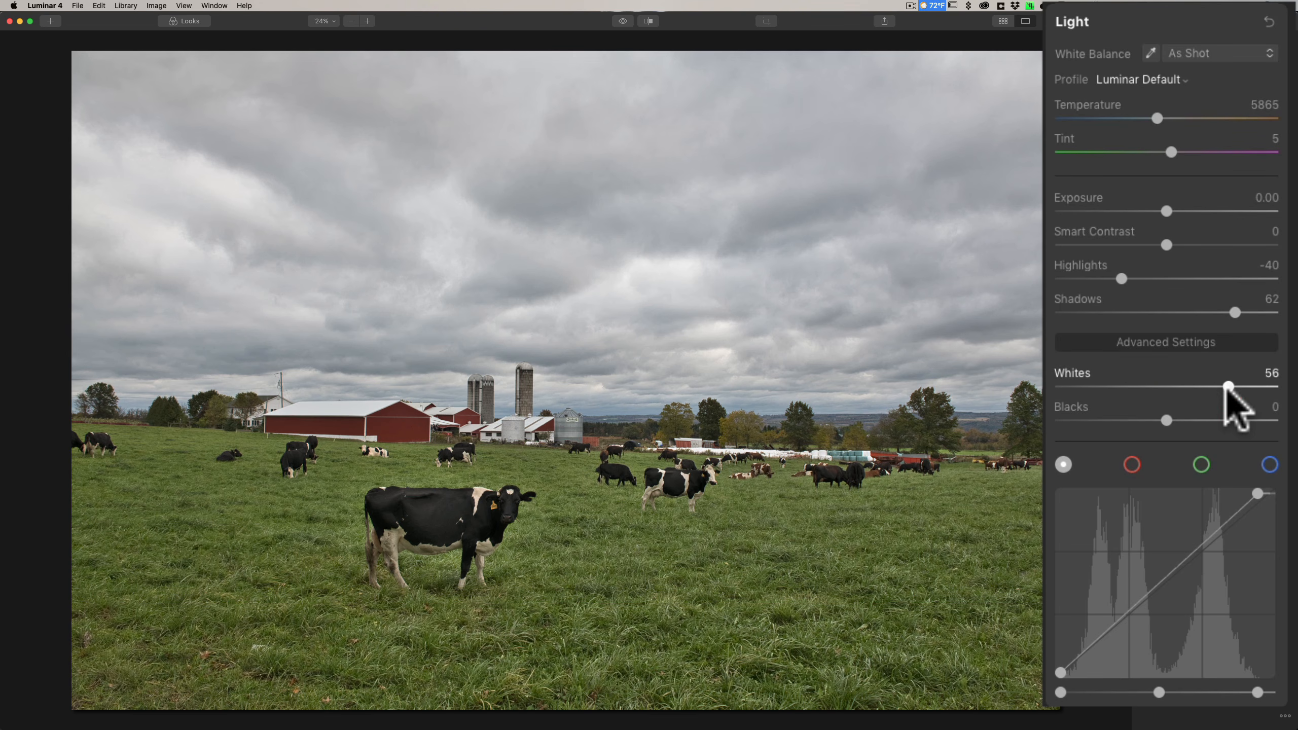
Step: Set Blacks to -37 while previewing shadow clipping, and collapse the advanced Light settings
key(alt)
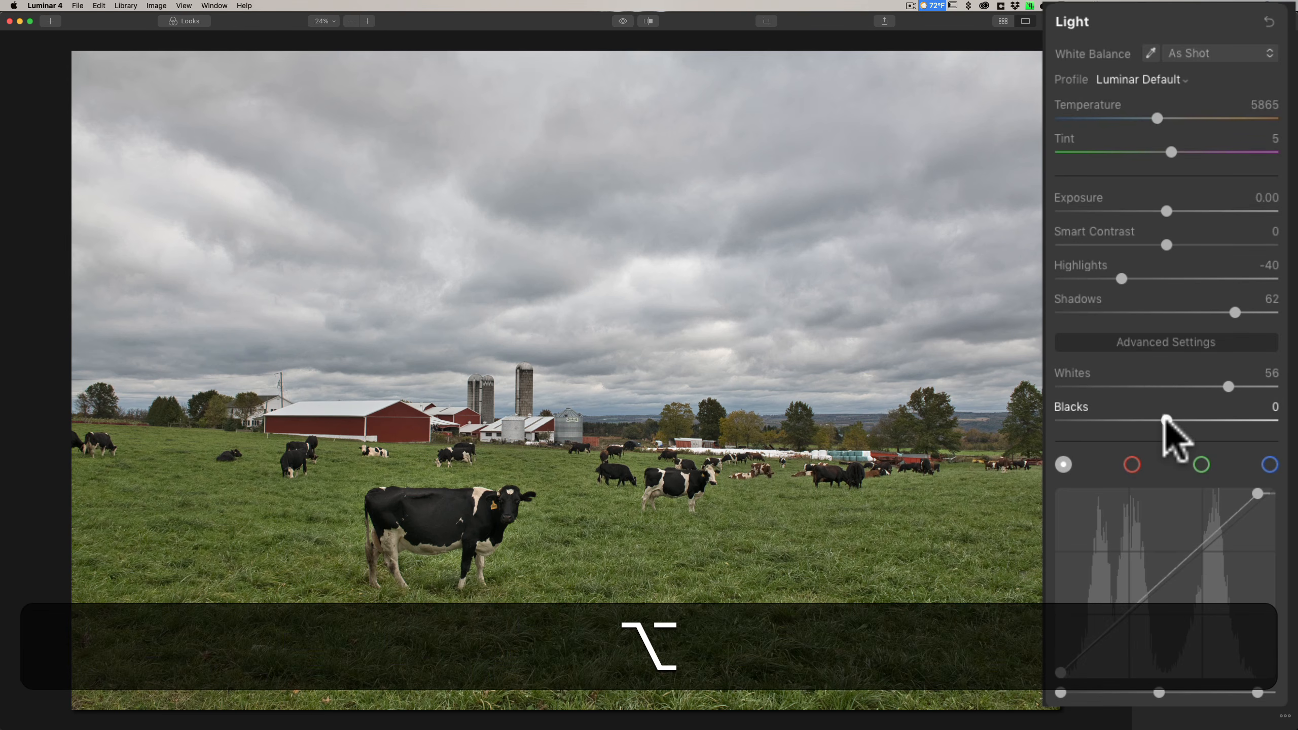
drag(1166, 419, 1019, 435)
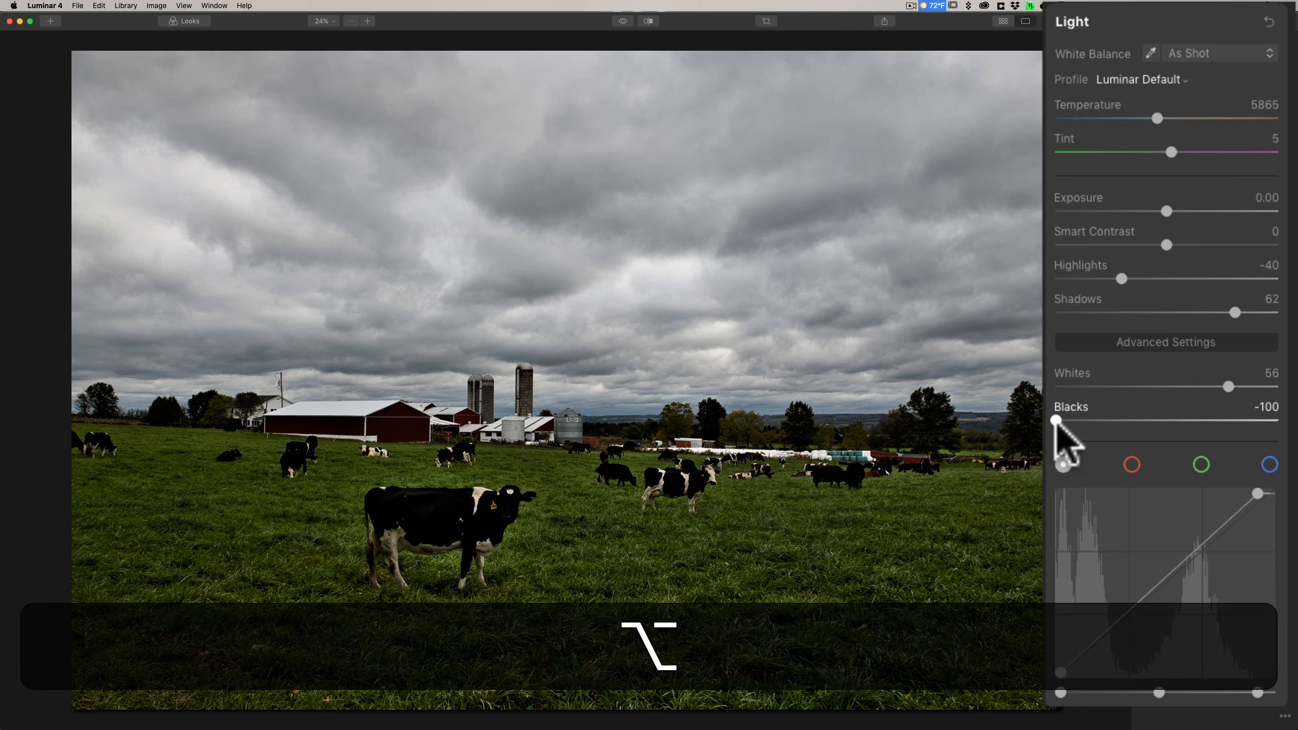
drag(1057, 420, 1124, 419)
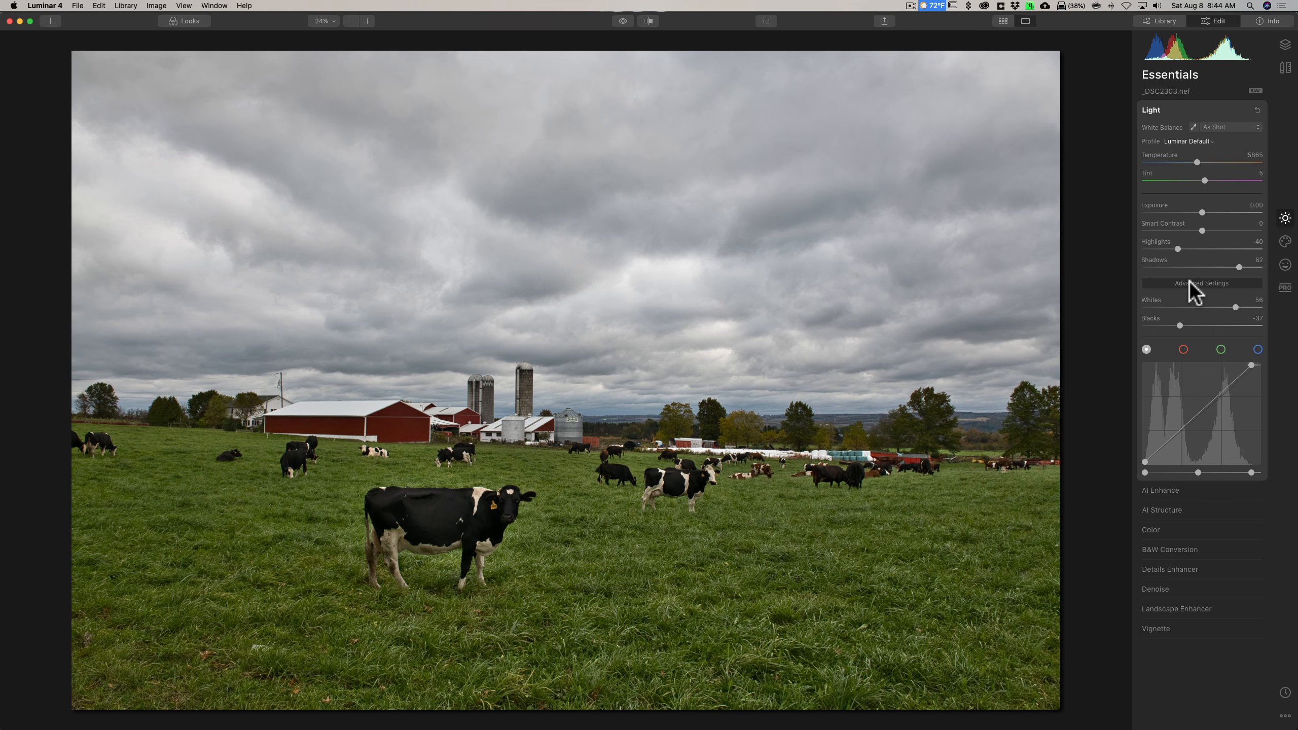
click(1189, 283)
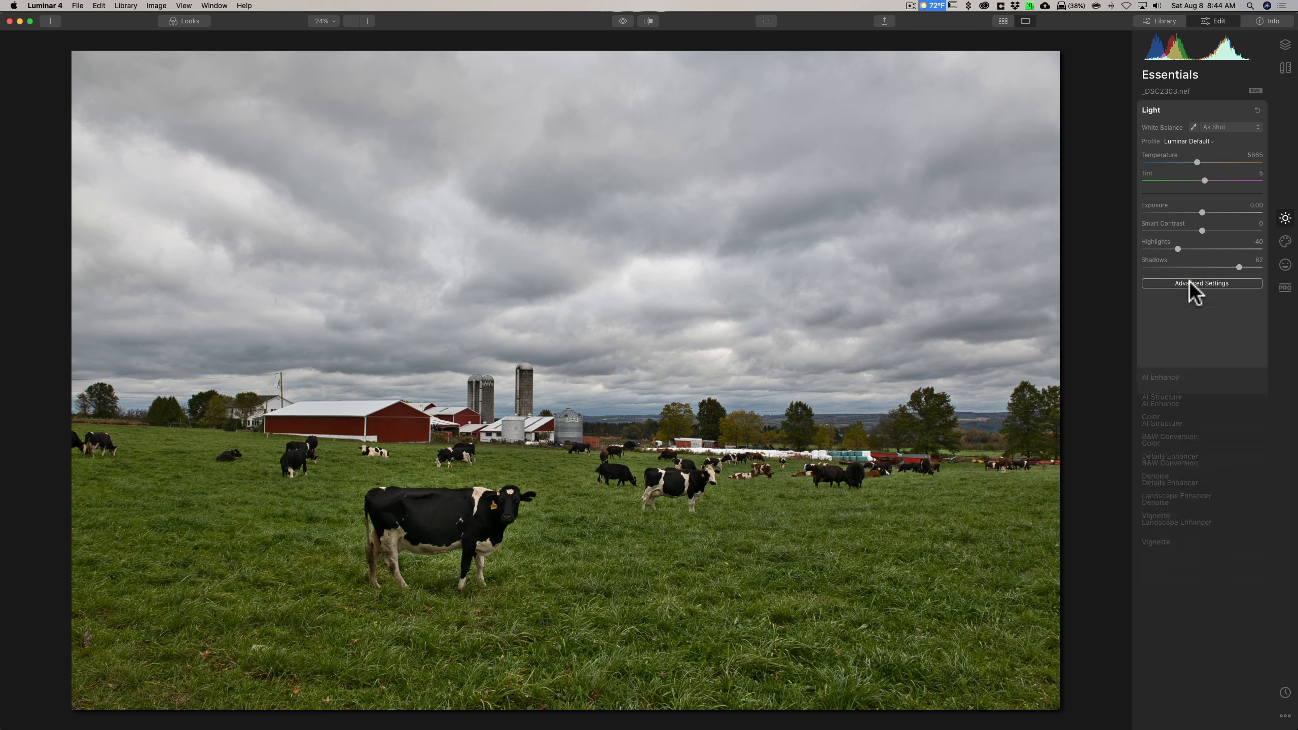
Step: Inspect the clouds for noise at 100%, and apply Denoise with Luminosity Denoise at 11 and Color Denoise at 14
click(638, 296)
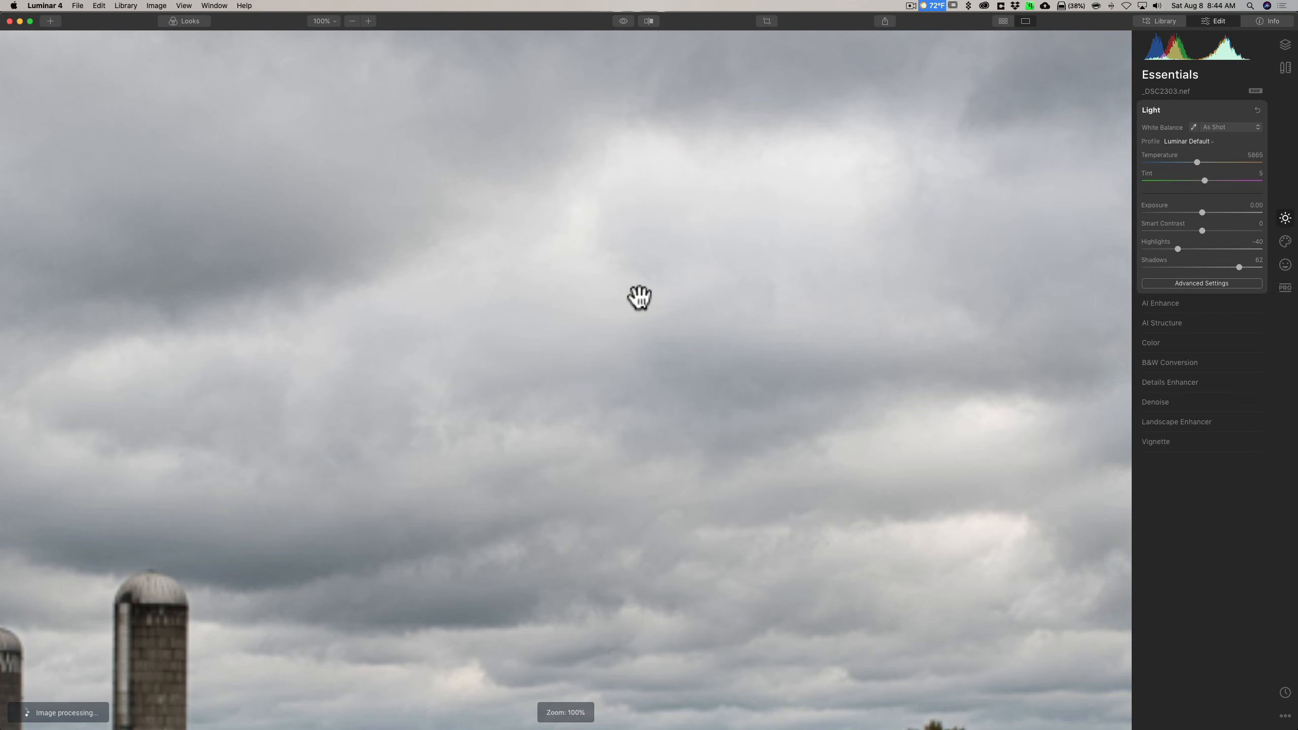
click(638, 296)
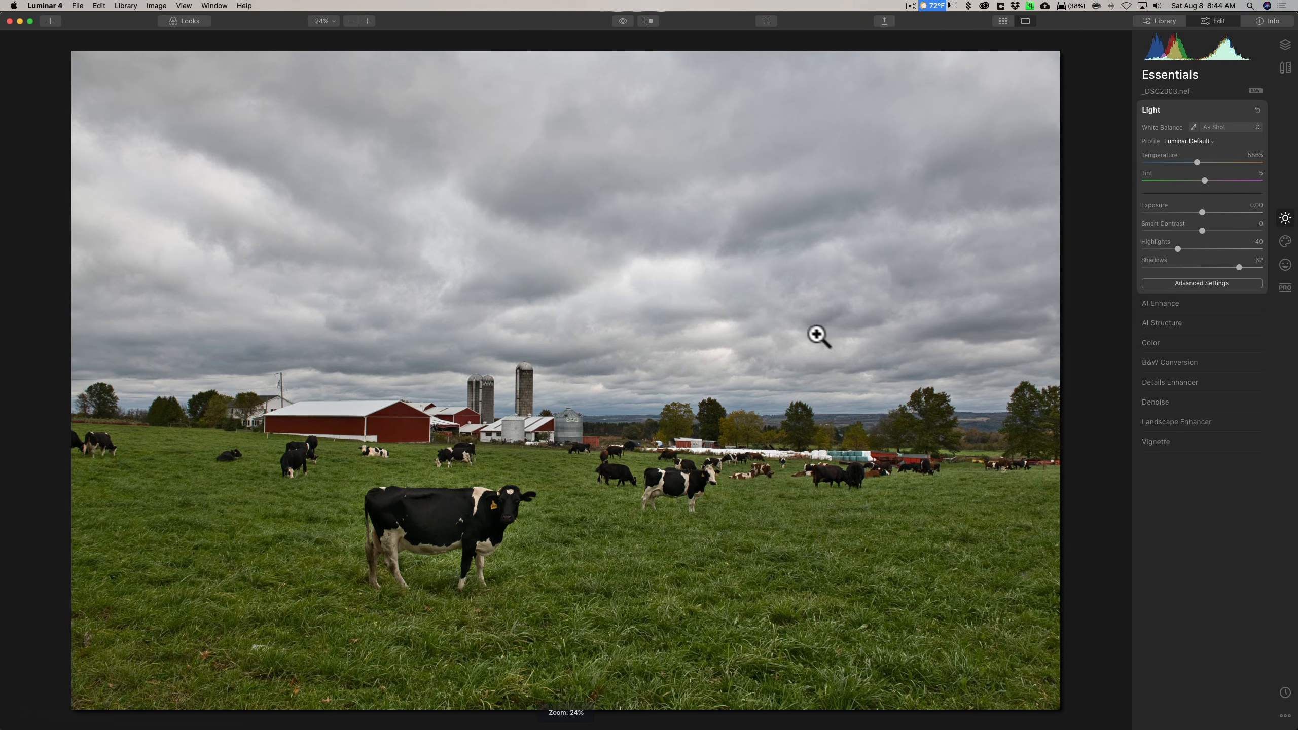
click(1159, 402)
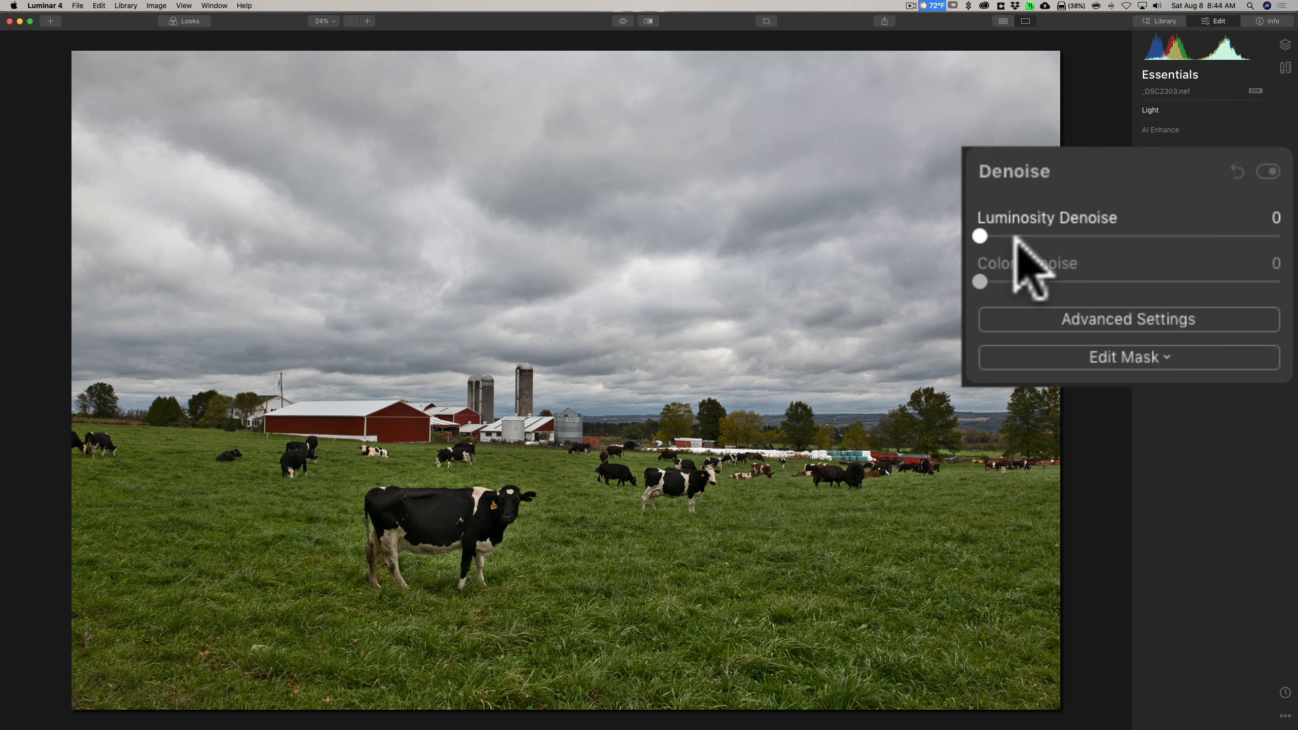
drag(978, 235, 1015, 236)
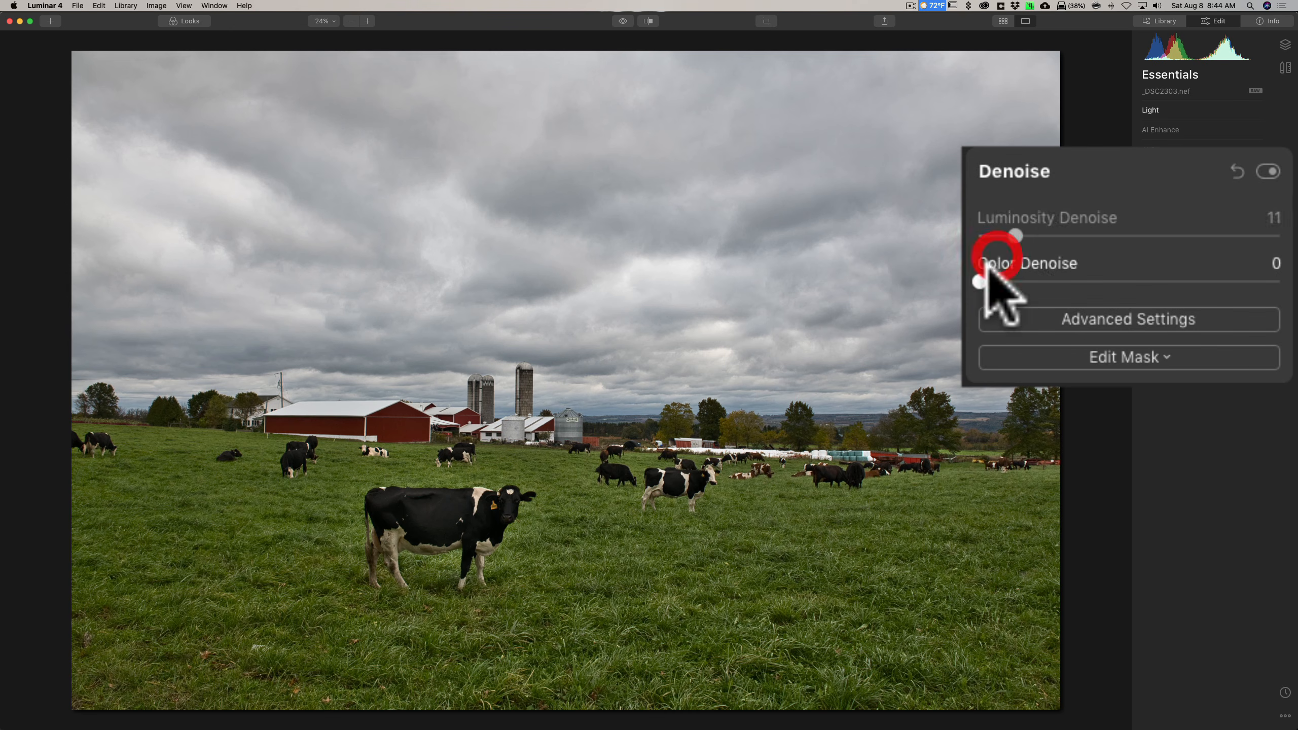
drag(979, 282, 1020, 282)
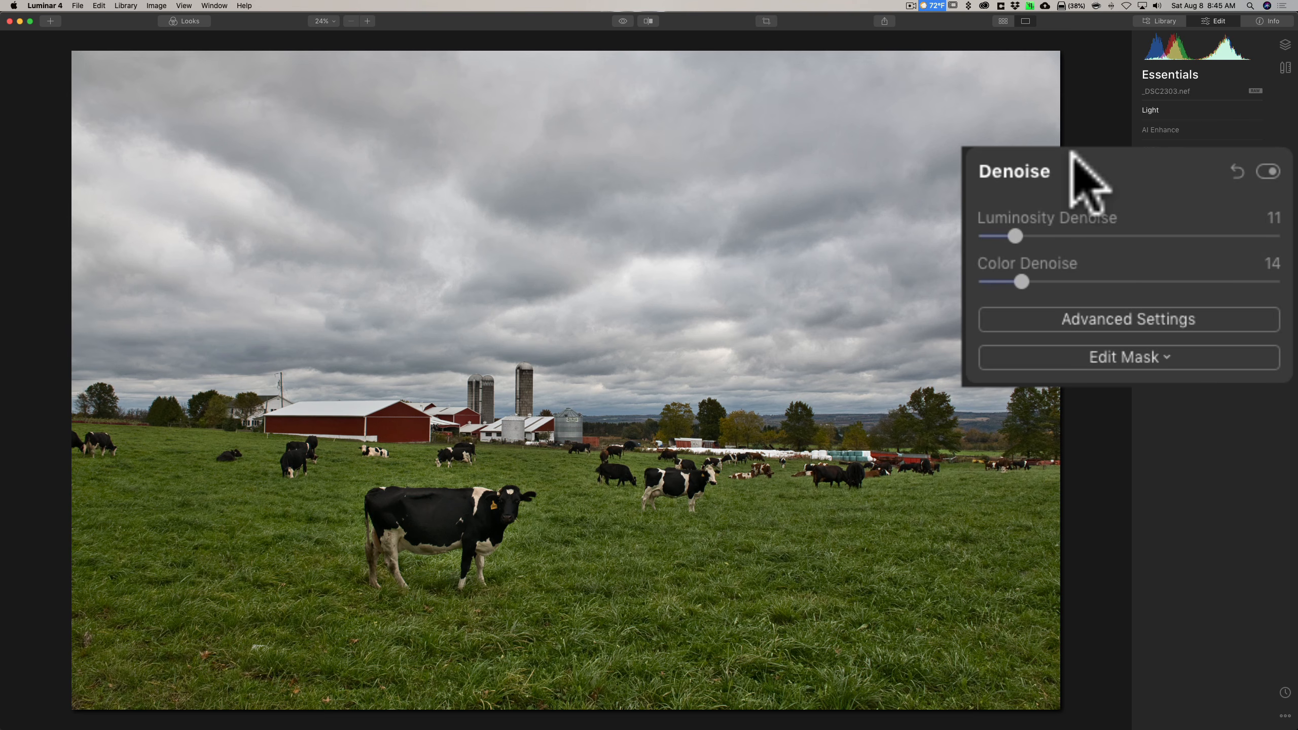
click(1164, 229)
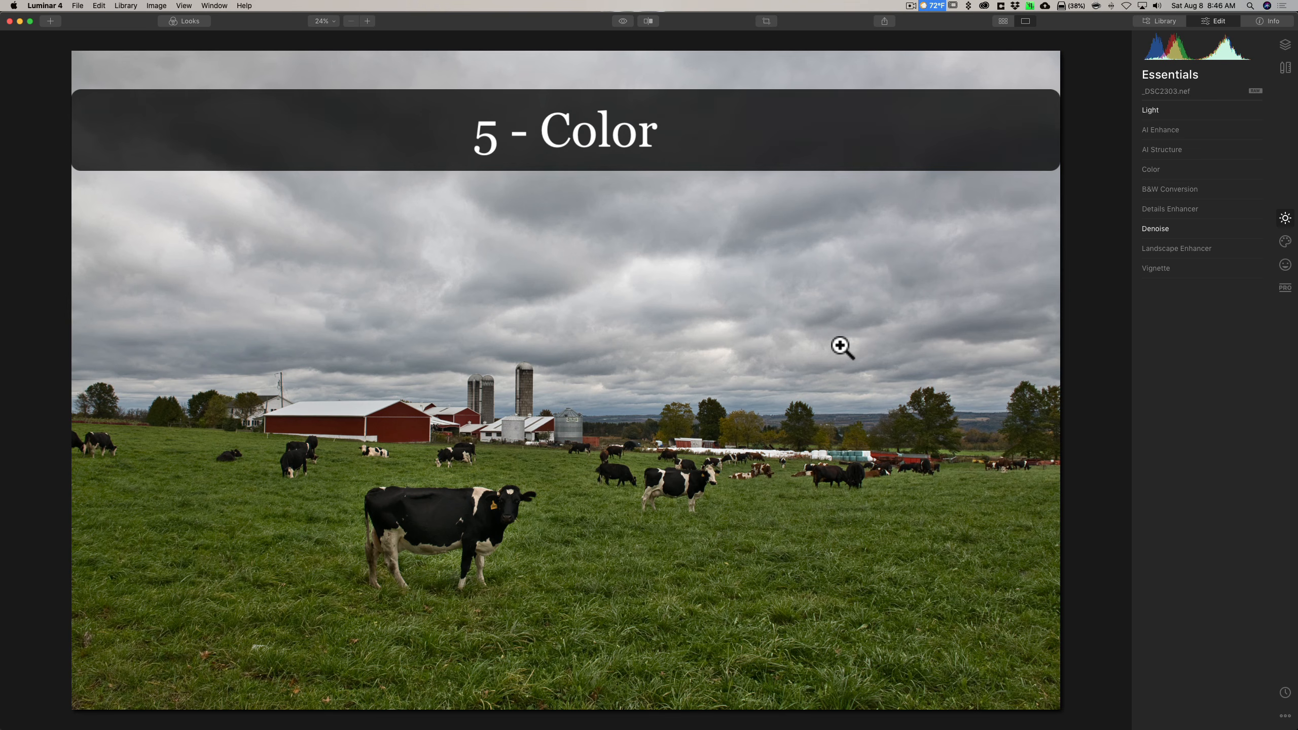
Step: In the Color filter's advanced settings, set the saturation of the reds to 14
click(1163, 169)
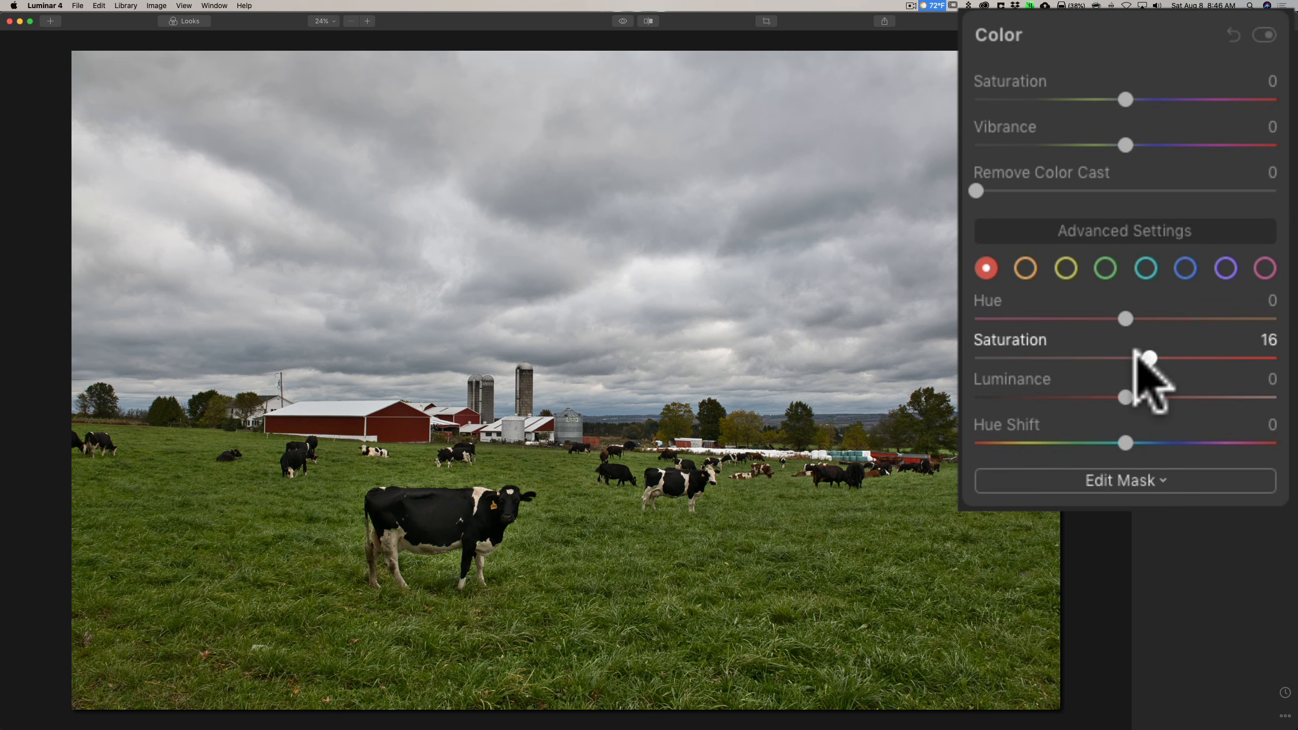
mouse_move(1138, 353)
mouse_down()
mouse_move(1151, 353)
mouse_move(1139, 352)
mouse_up()
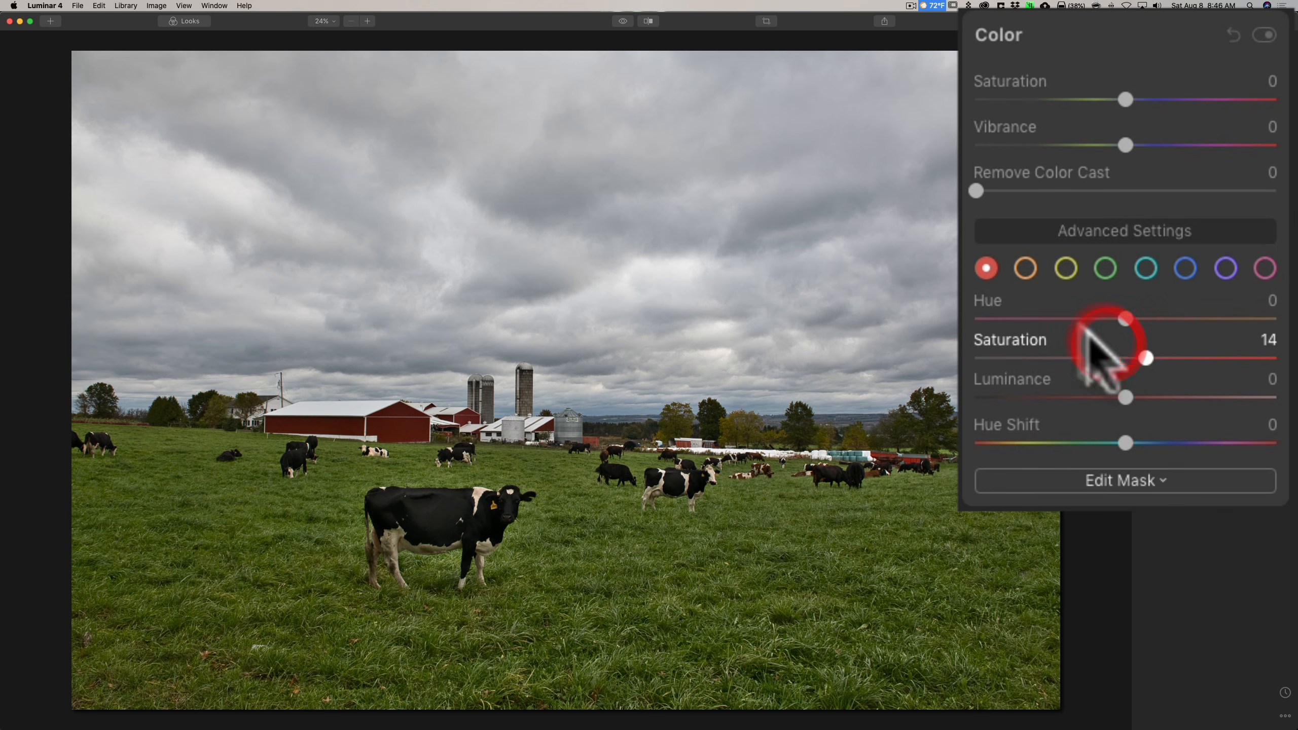
Step: Try raising the luminance of the oranges to 46, and reset it
click(1026, 268)
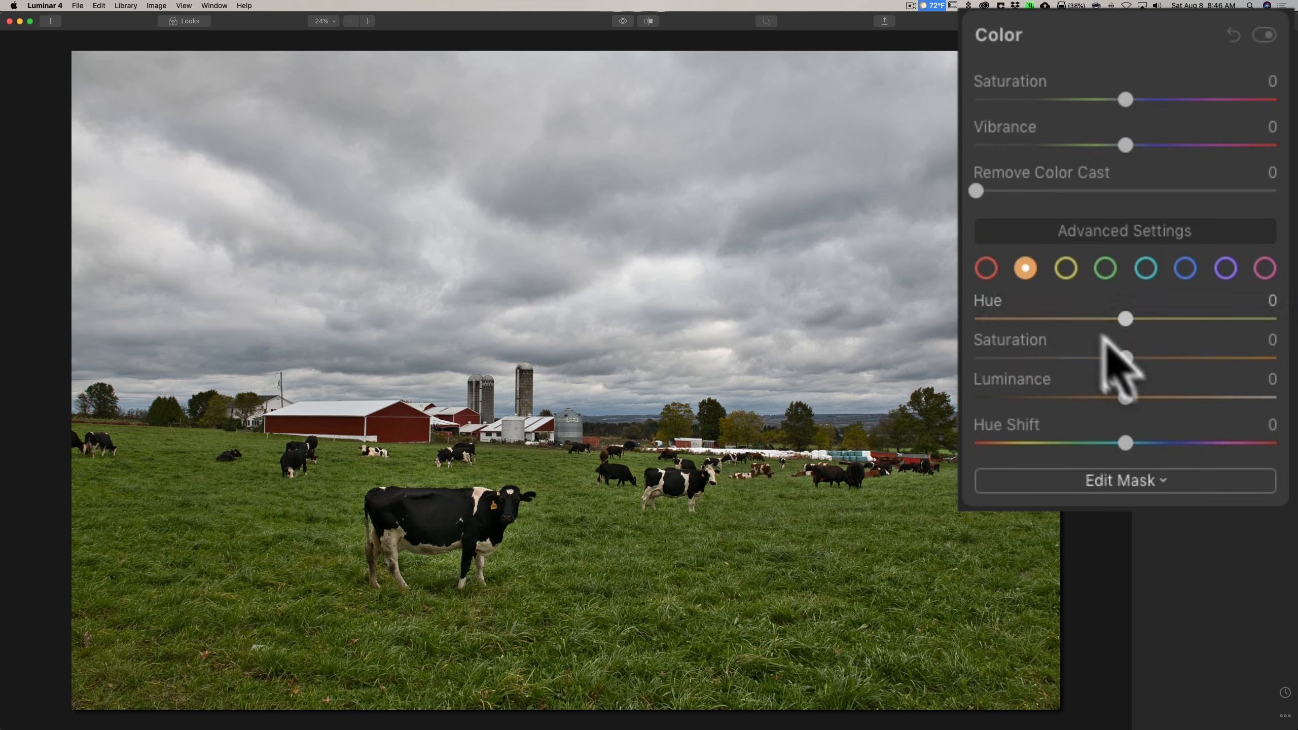
drag(1125, 398, 1198, 348)
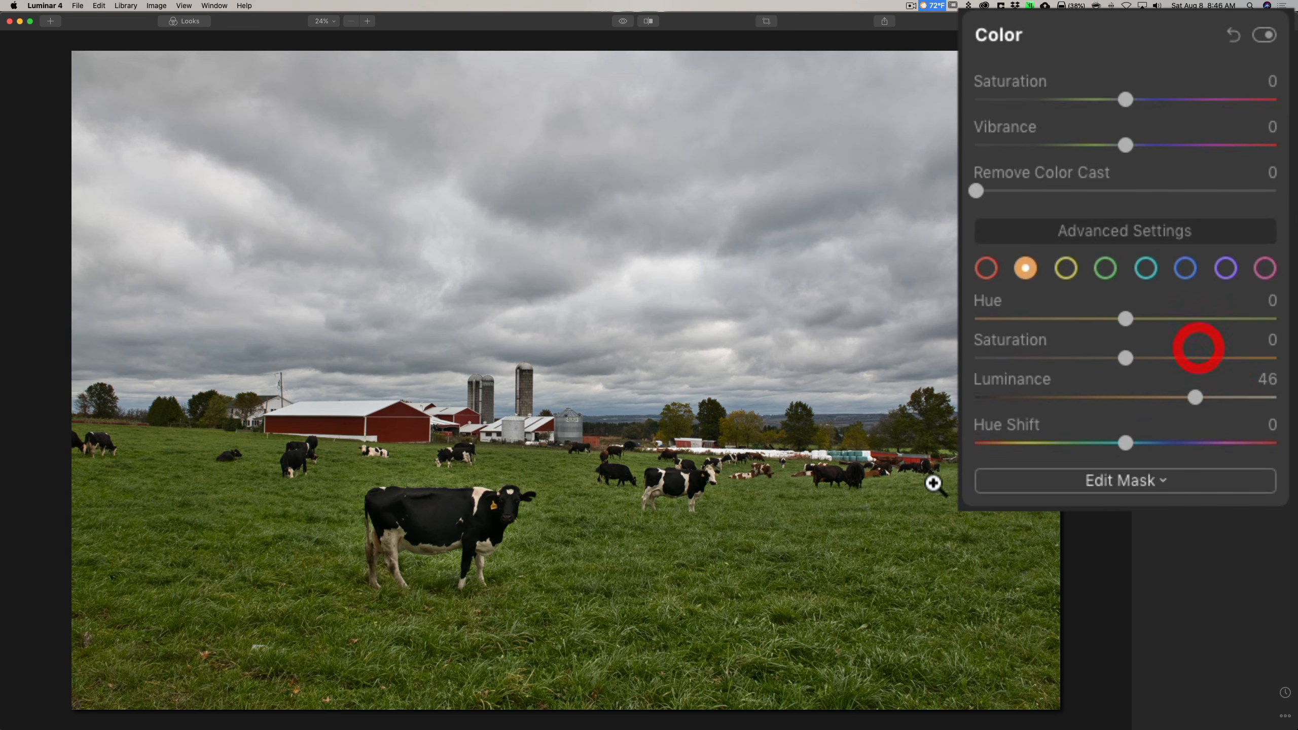
double_click(1194, 397)
Step: Set the luminance of the yellows to 51 and raise their saturation moderately
click(1066, 269)
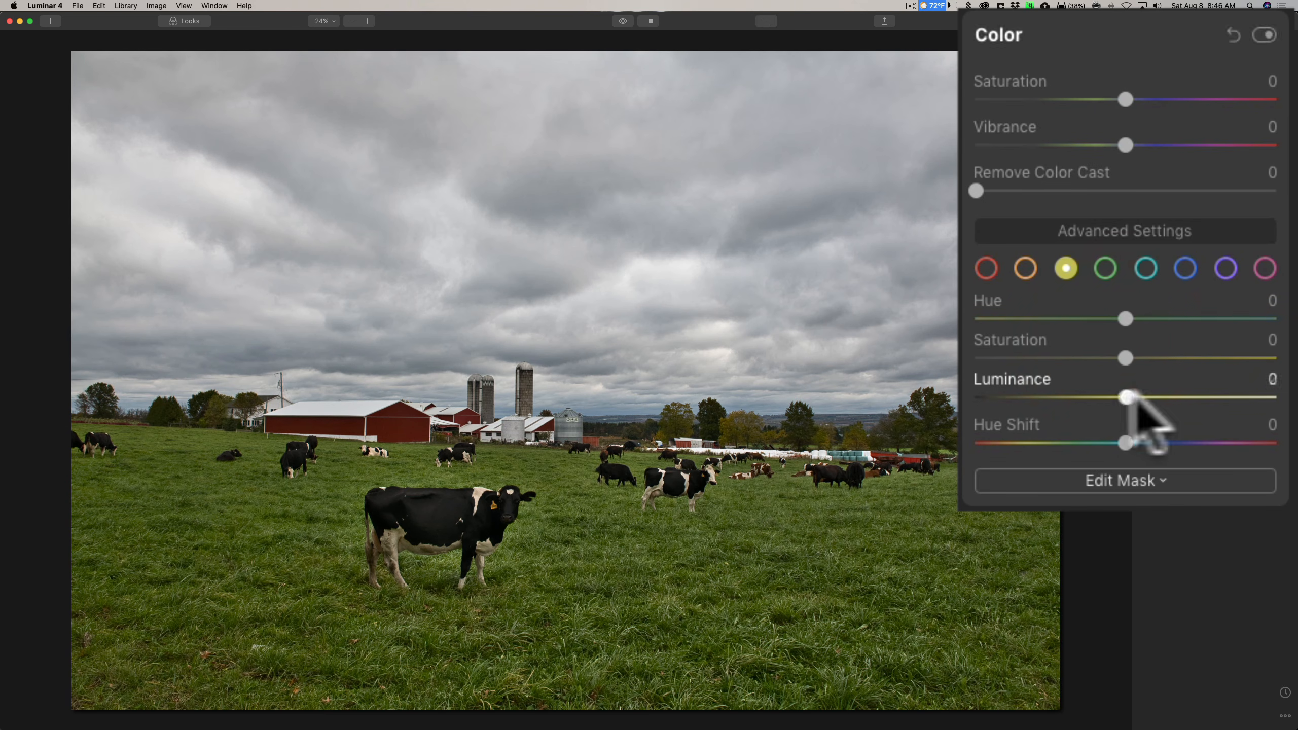
drag(1126, 397, 1201, 397)
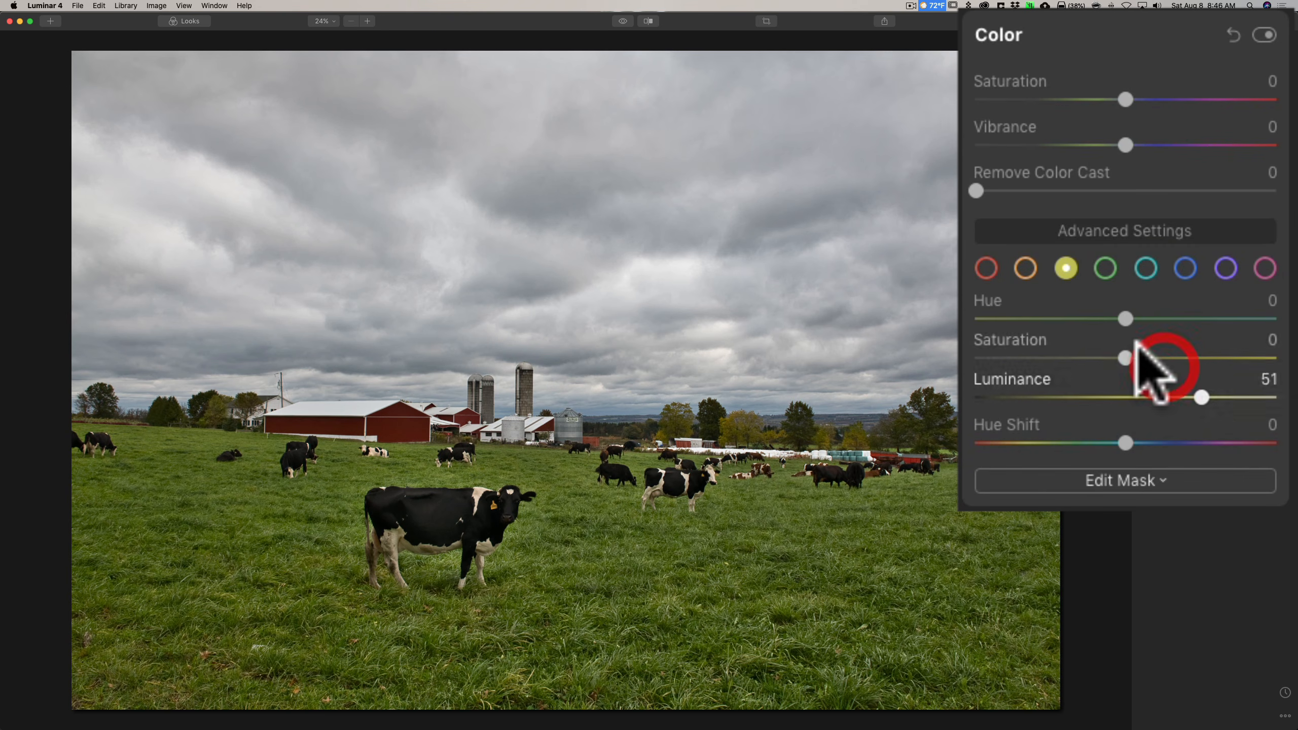
drag(1118, 351, 1157, 353)
Step: Set the luminance of the greens to -20 and their saturation to 17
click(1105, 261)
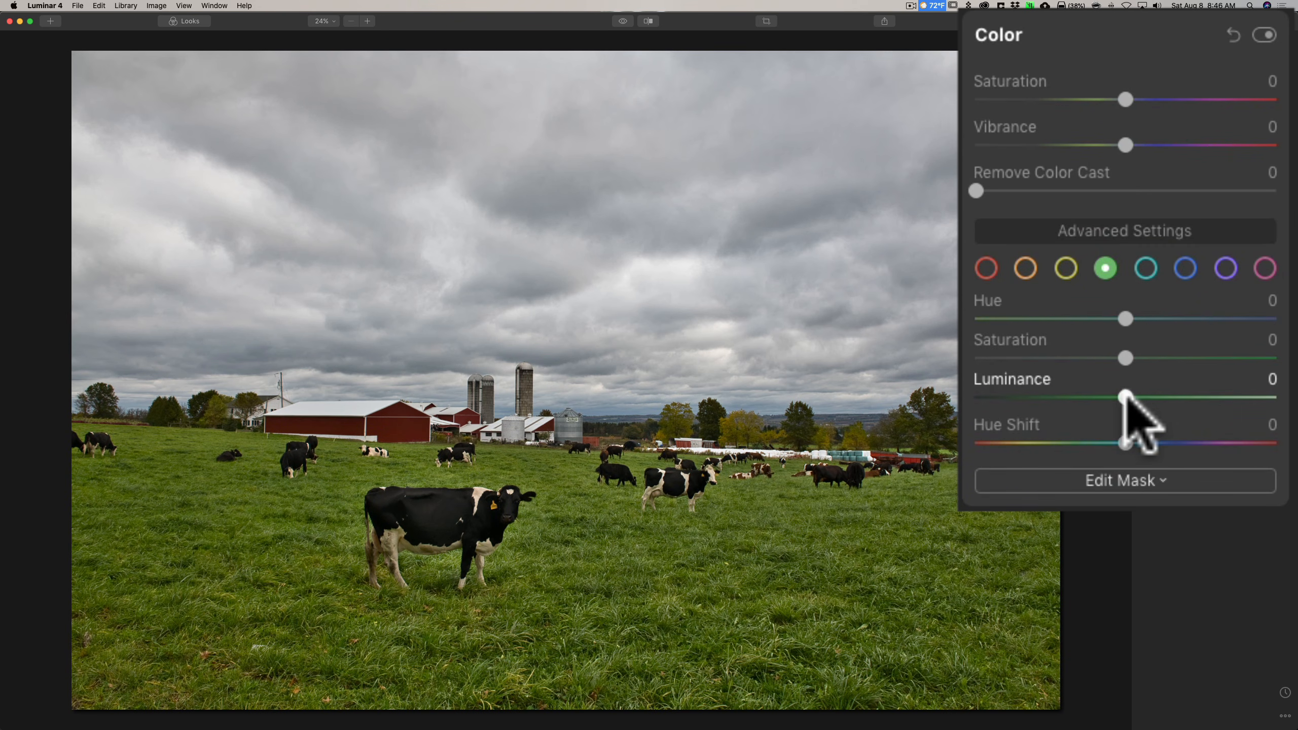
drag(1124, 397, 1157, 397)
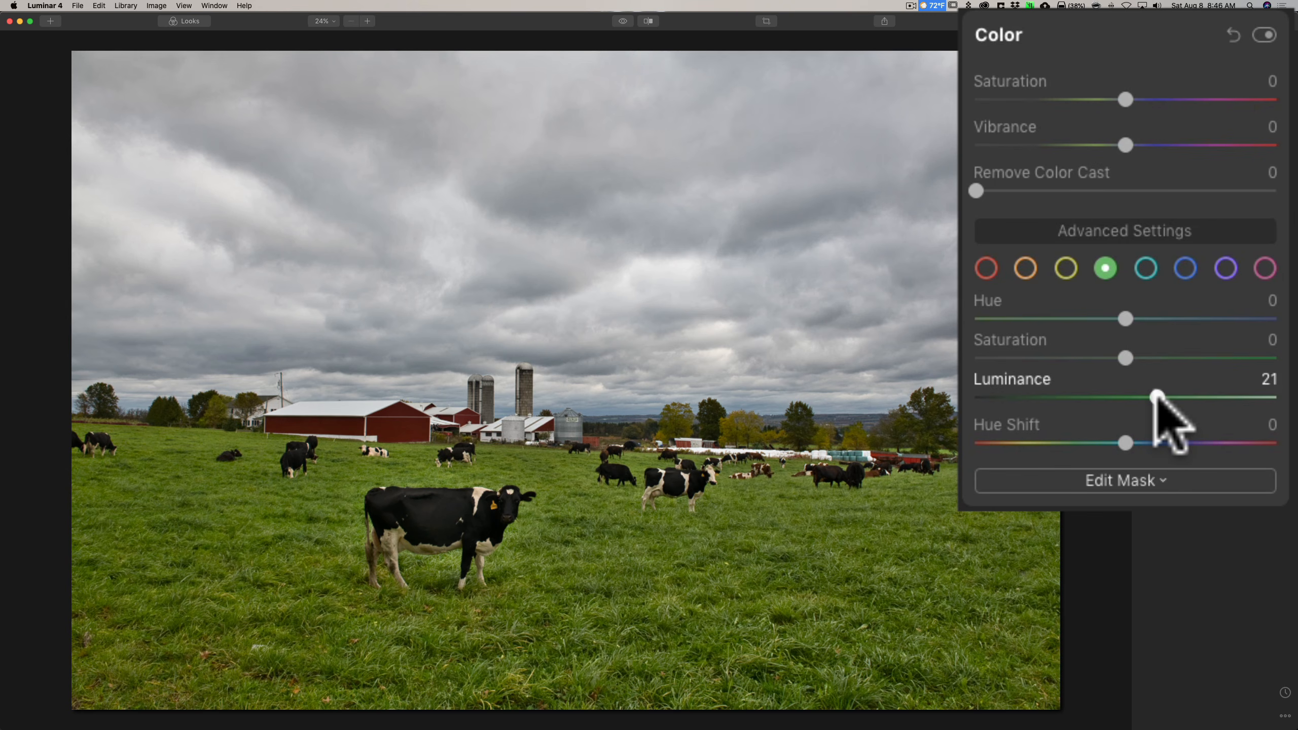
drag(1124, 357, 1093, 397)
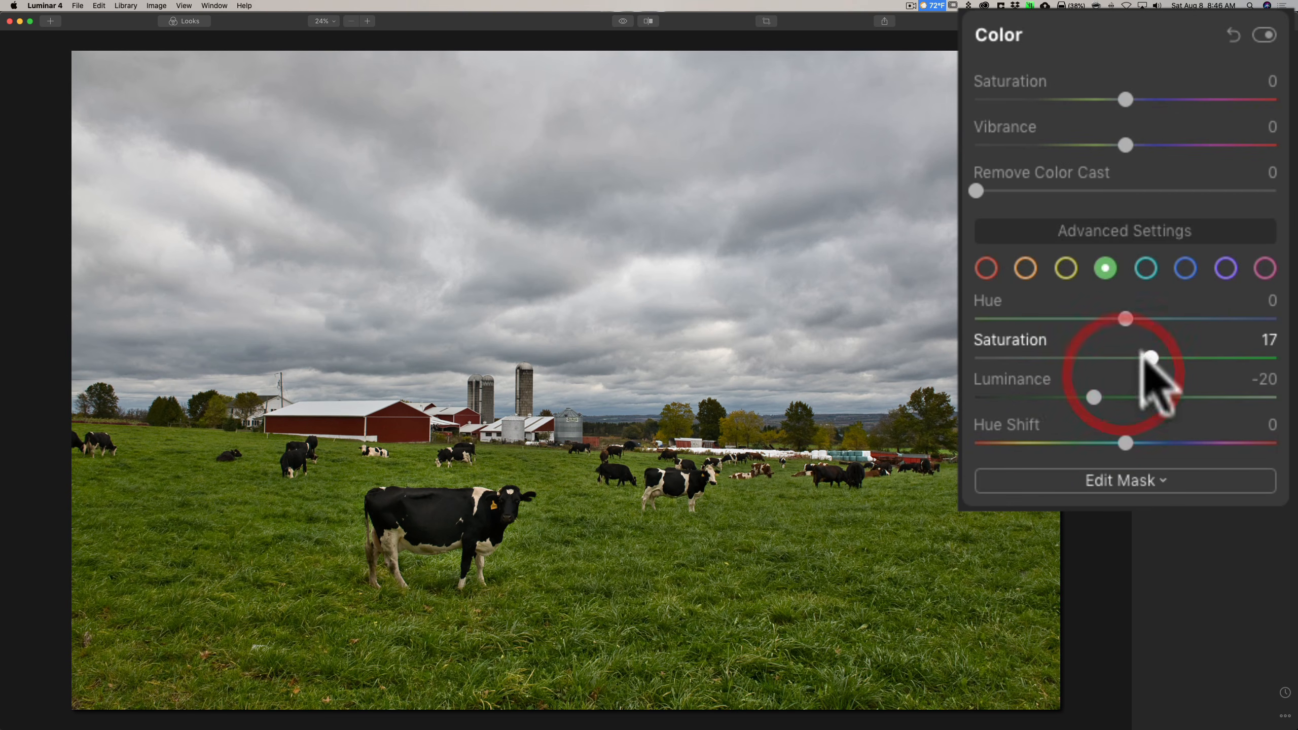
Step: Lower the luminance of the blues slightly and collapse the Color filter
click(1185, 269)
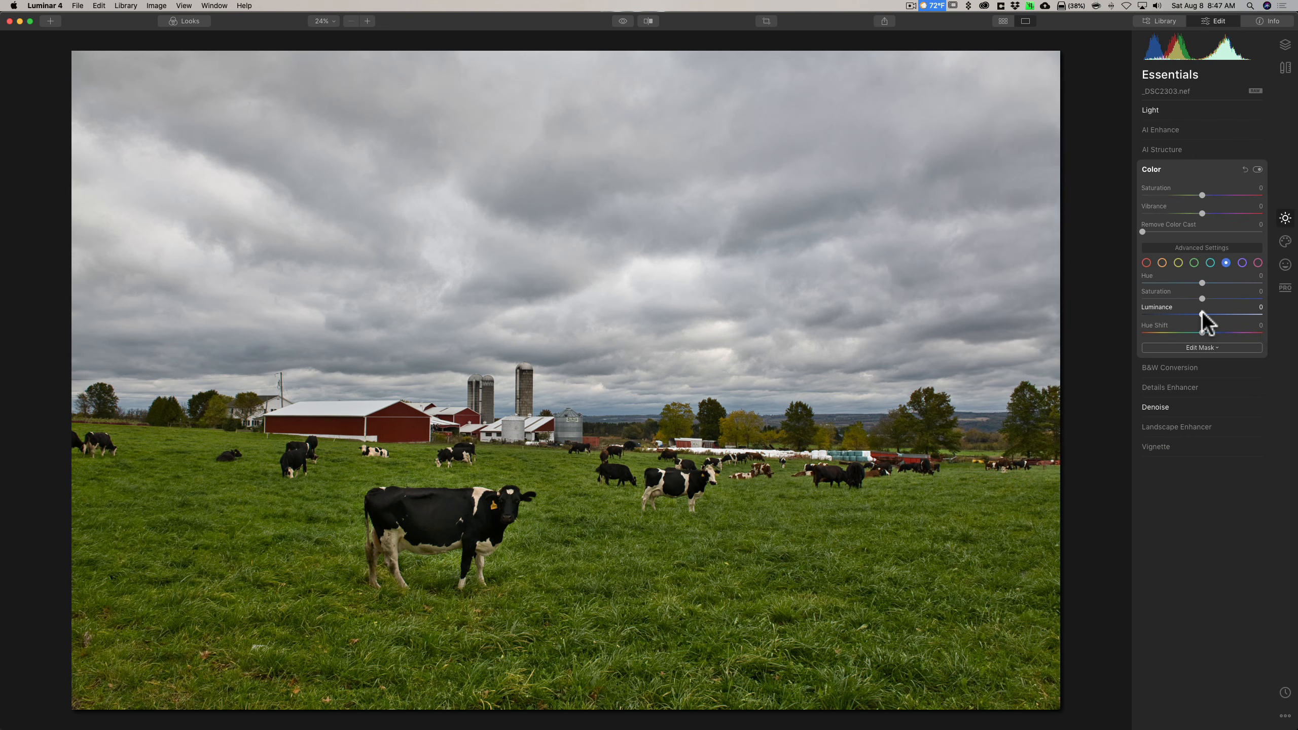
drag(1203, 314, 1193, 313)
click(1204, 162)
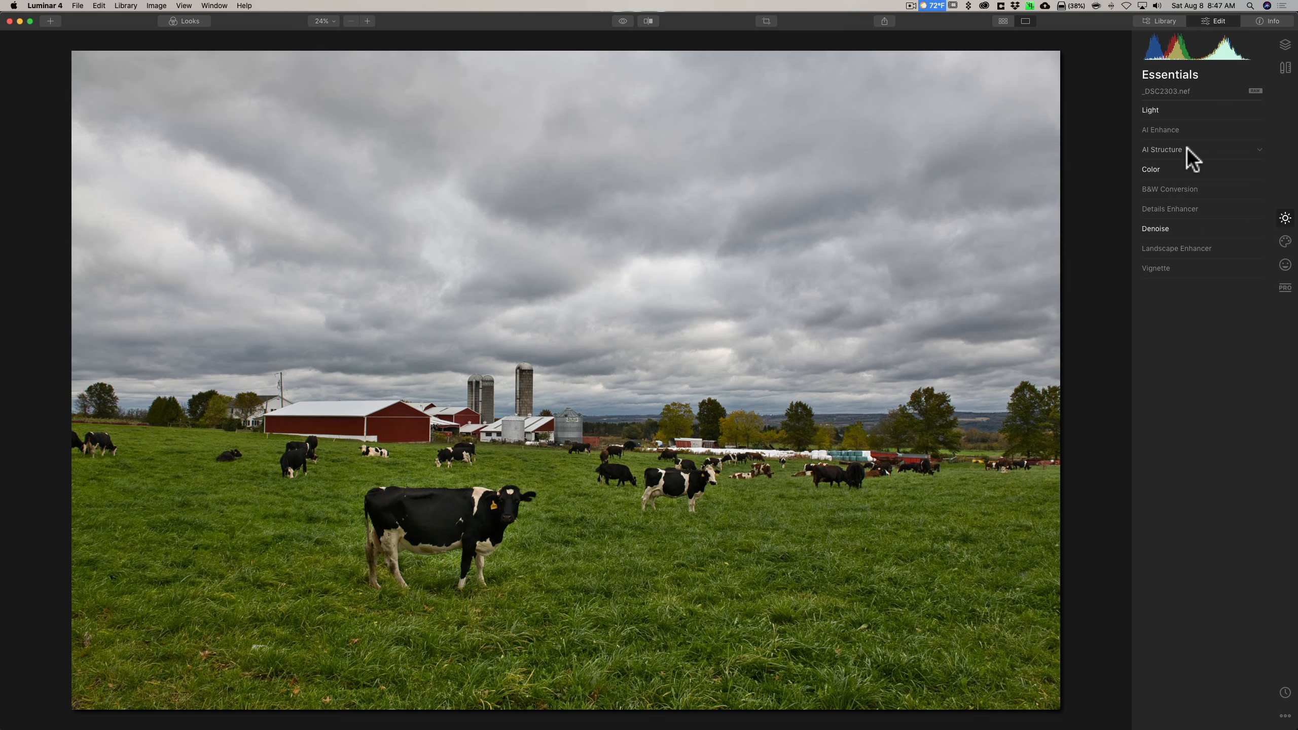
Step: In Details Enhancer, set small details to 6, medium details to 5, large details to 3 and sharpening to 13, and collapse the filter
click(1196, 209)
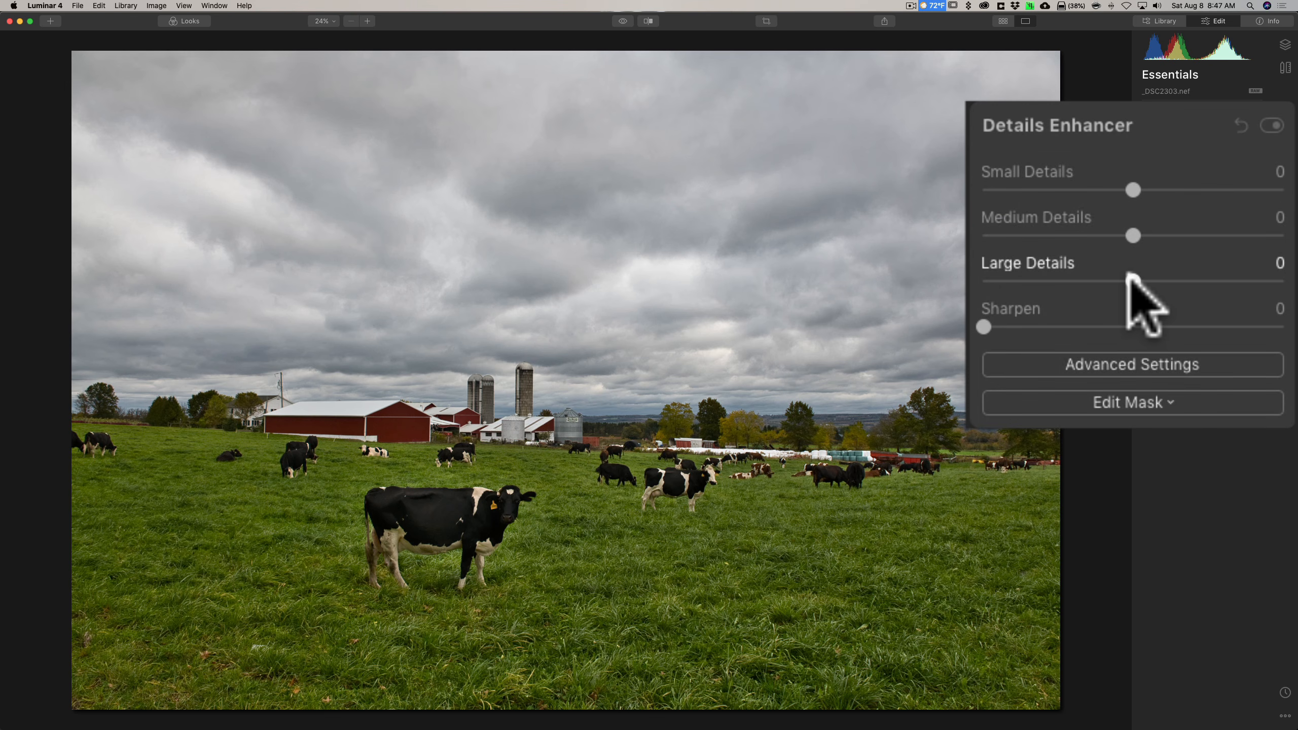
drag(1130, 278, 1139, 235)
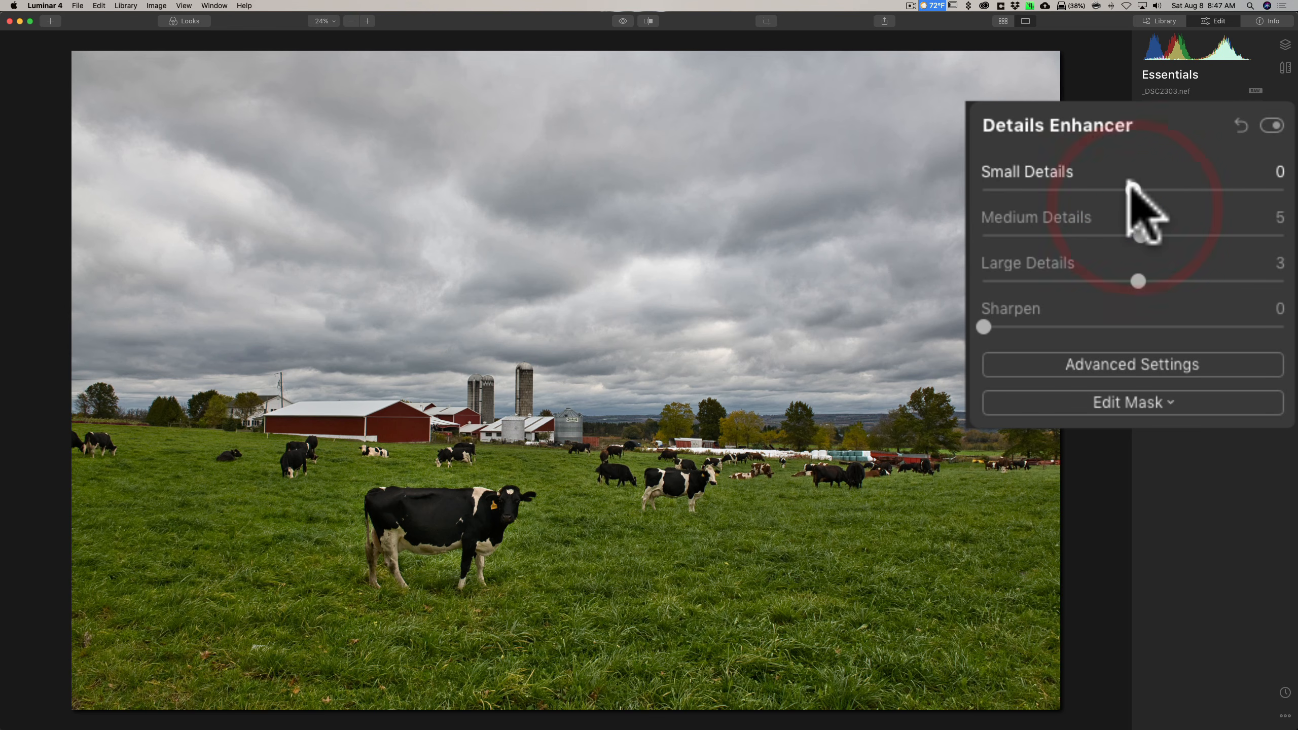
drag(1128, 184, 1141, 184)
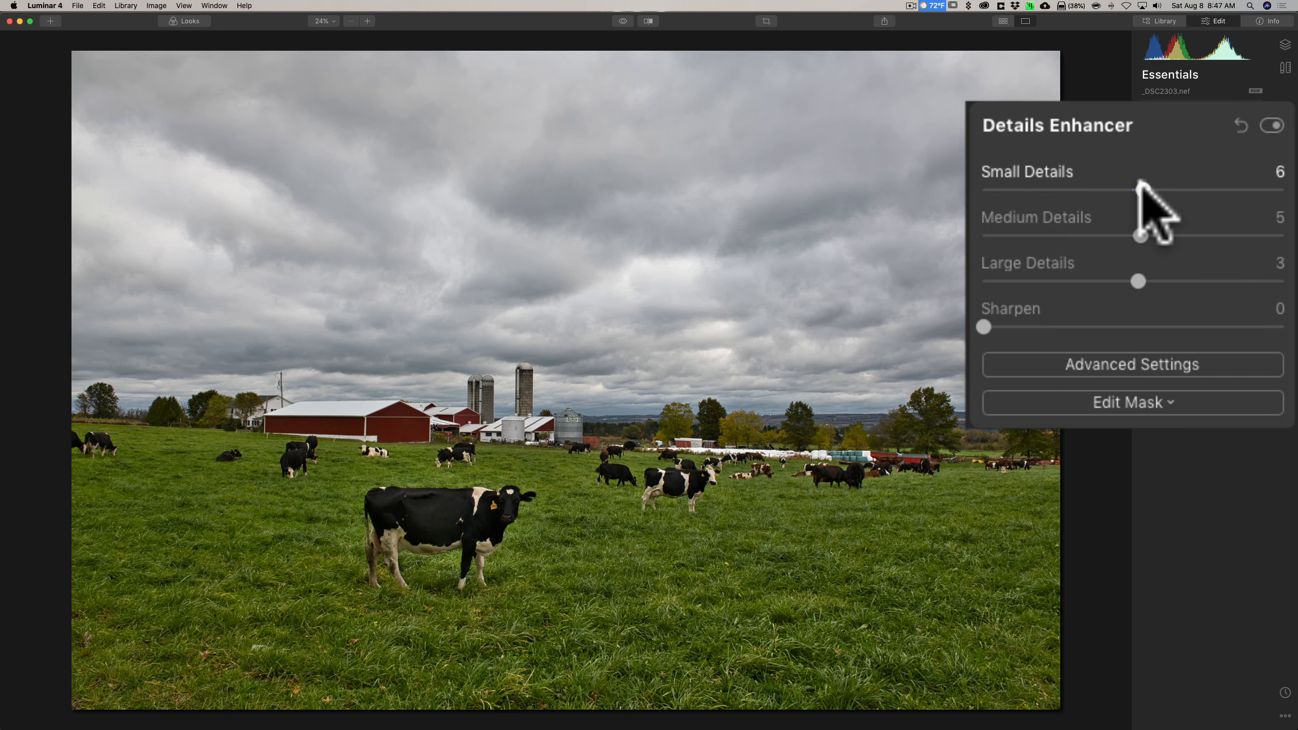
click(1137, 183)
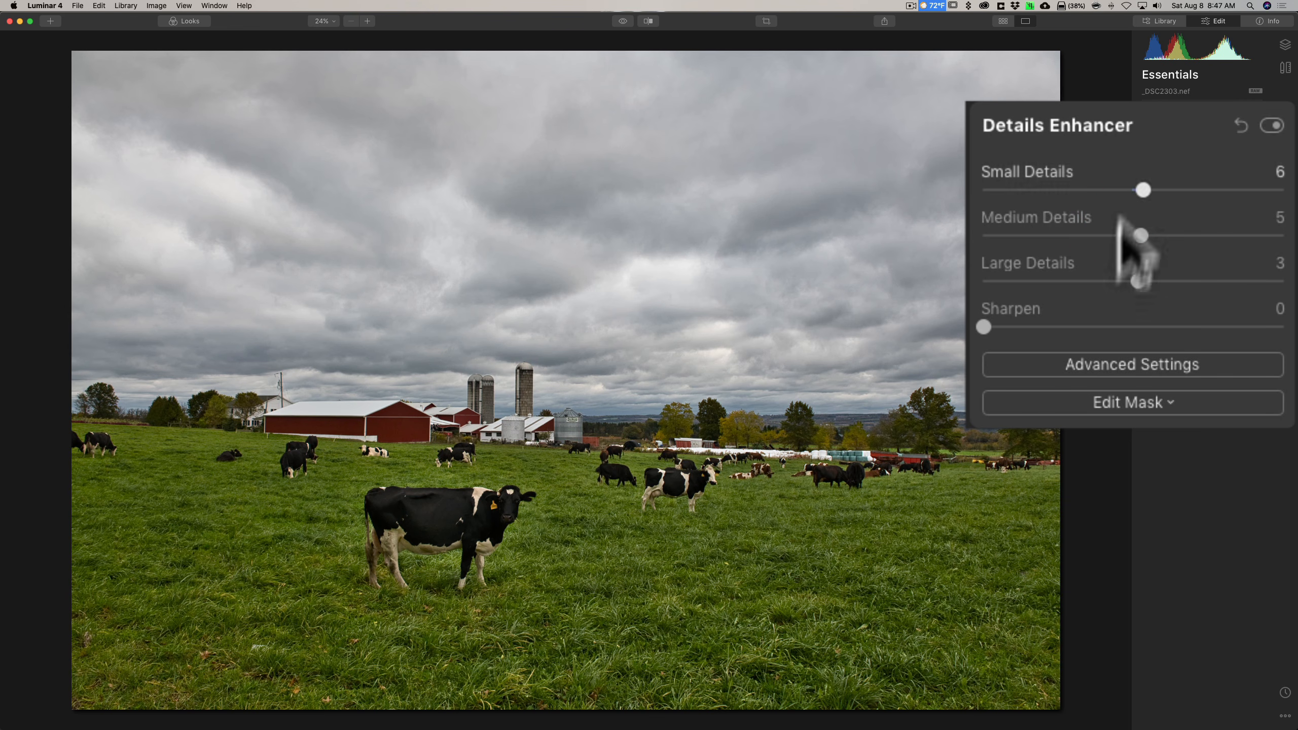
drag(984, 327, 1025, 327)
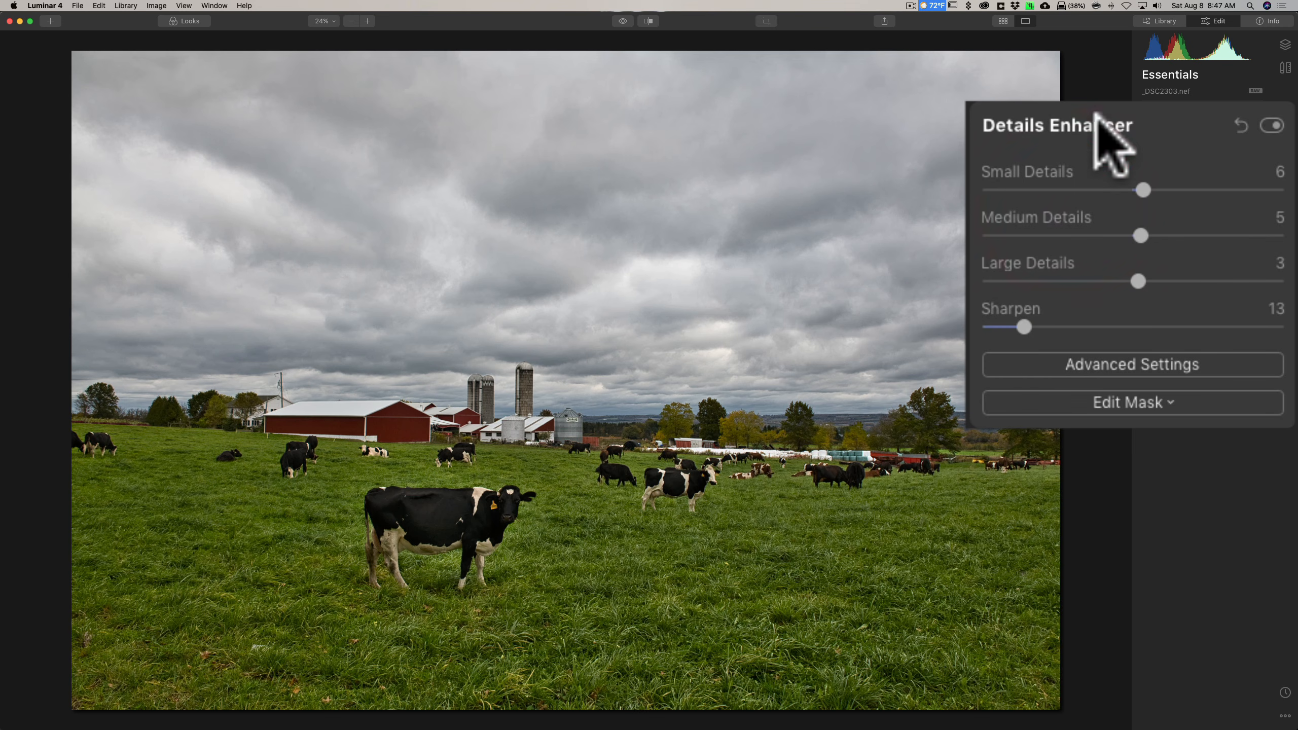
click(1098, 127)
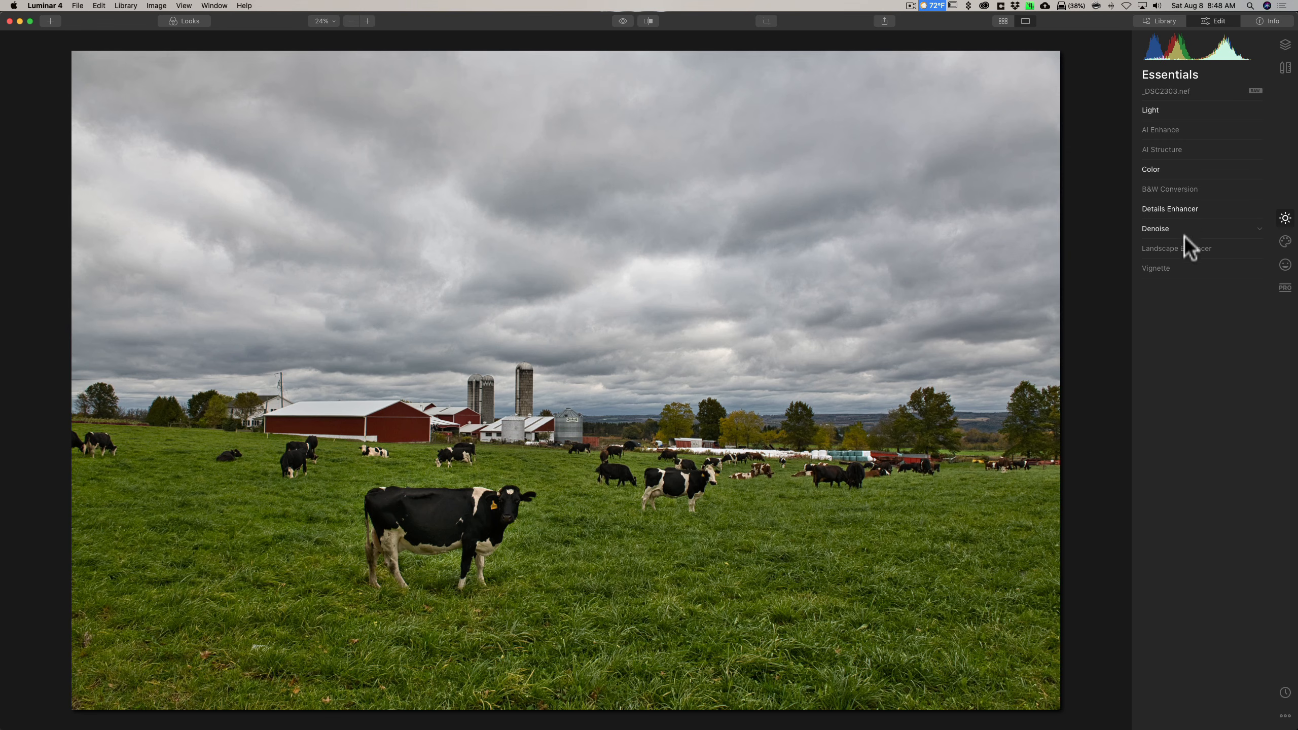
Step: Darken the photo's edges with a Vignette amount of -35 and collapse the filter
click(1173, 270)
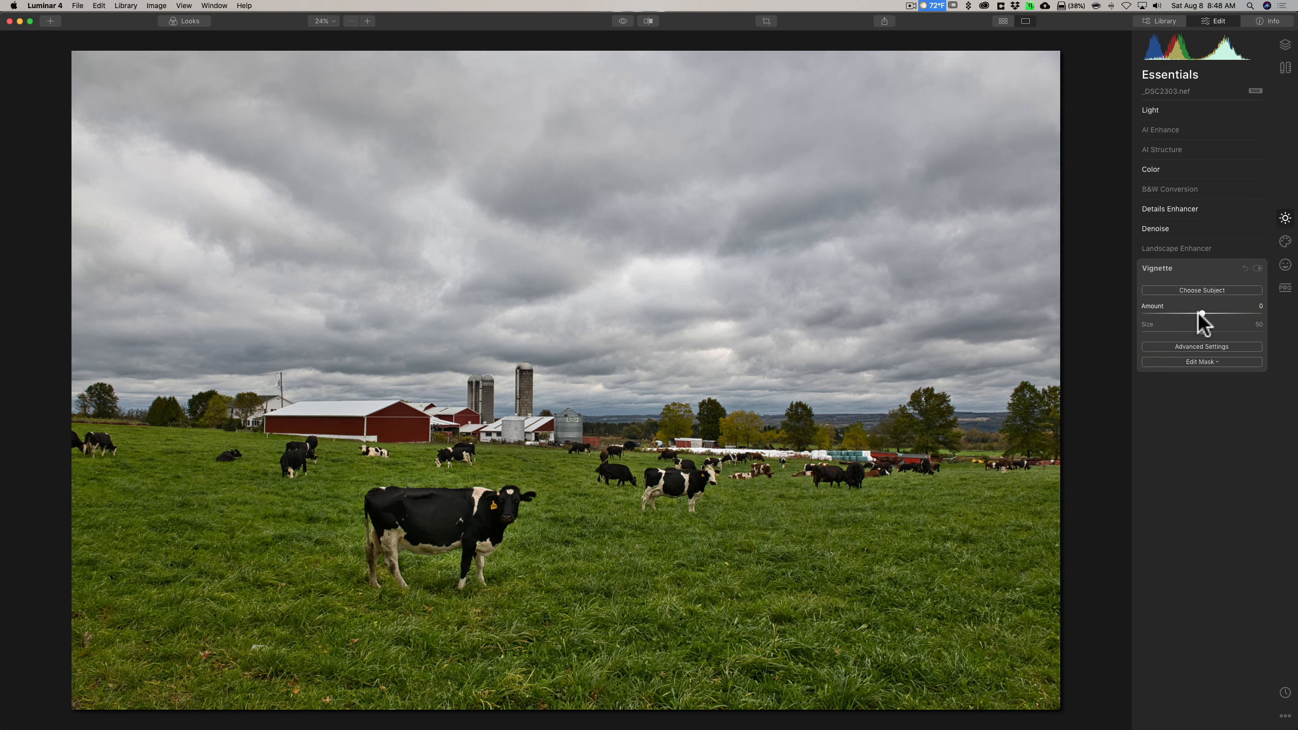
drag(1199, 314, 1180, 313)
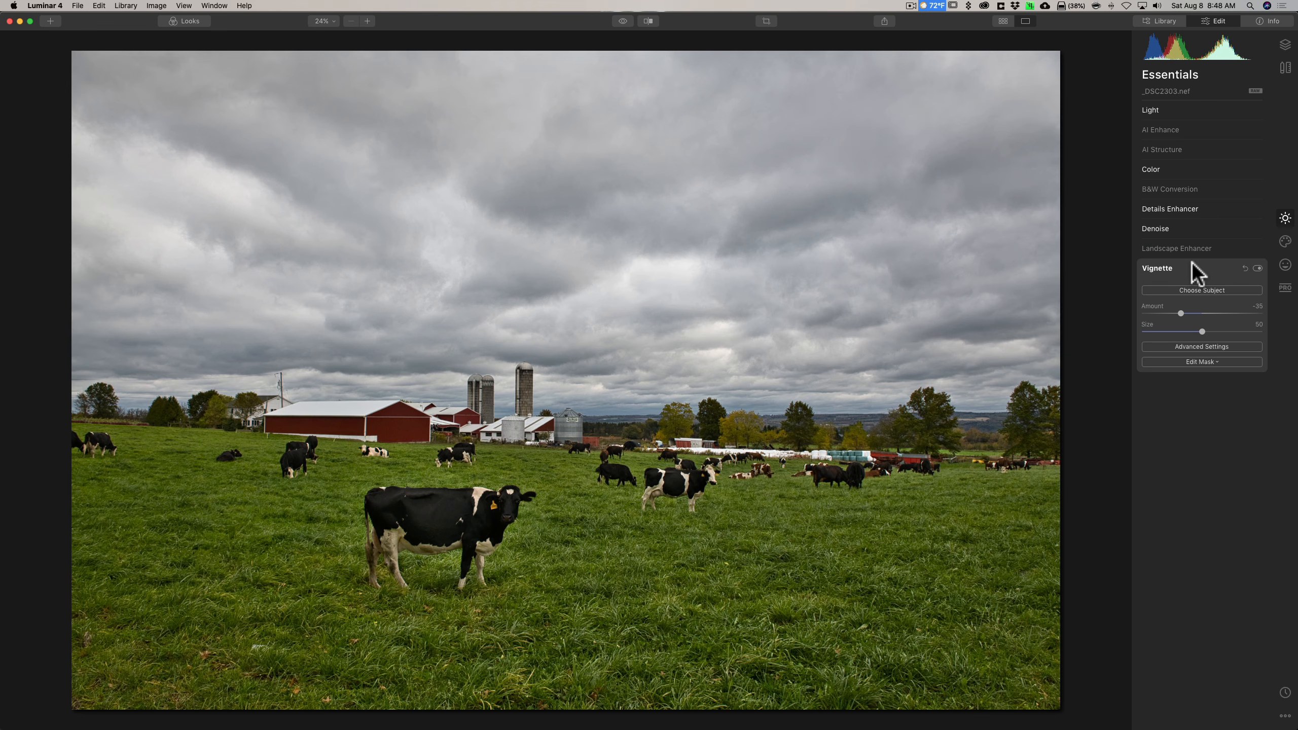
click(1192, 263)
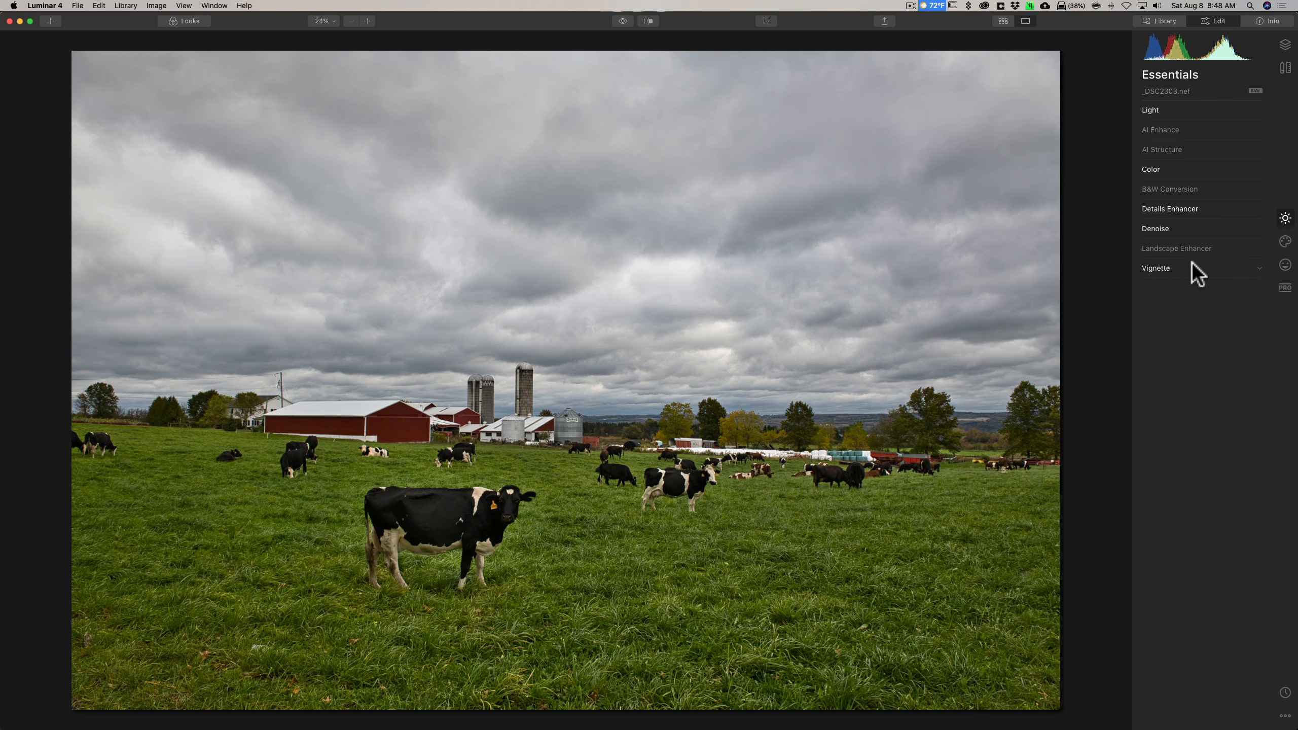